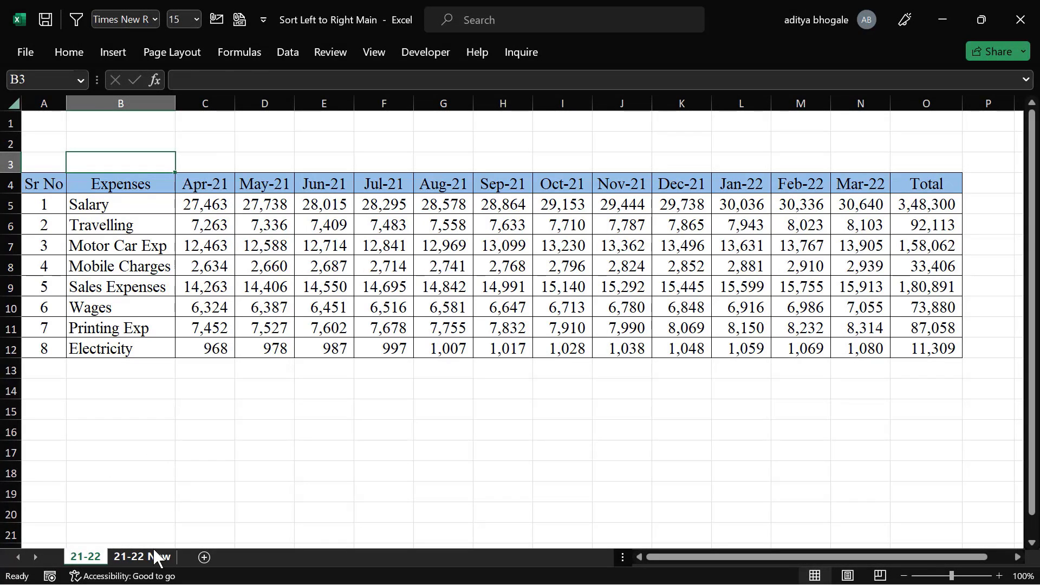
# Review the monthly expense figures on the 21-22 New sheet and return to the 21-22 sheet.
pyautogui.click(157, 557)
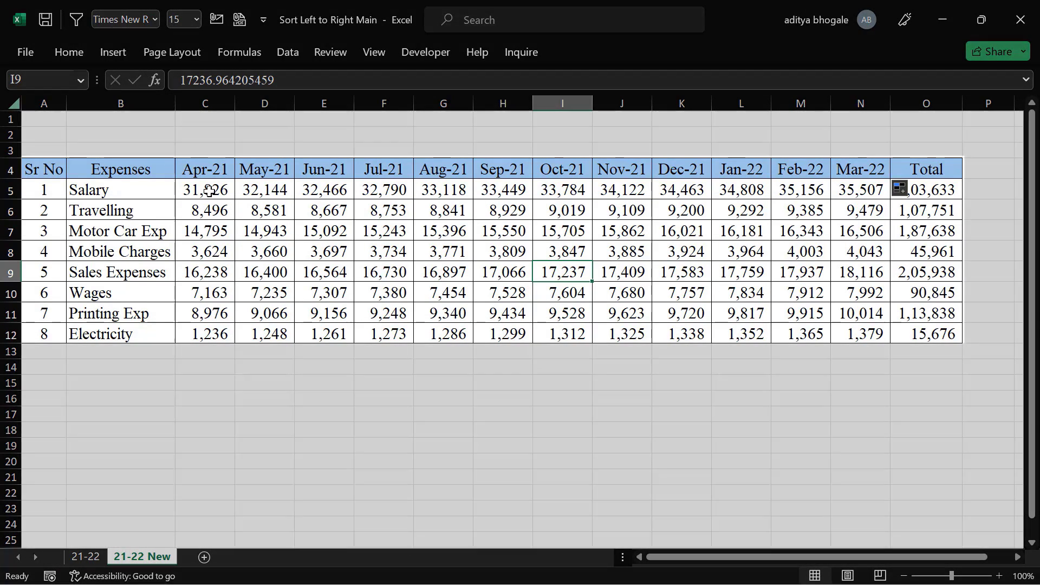
pyautogui.moveTo(209, 190); pyautogui.dragTo(818, 333)
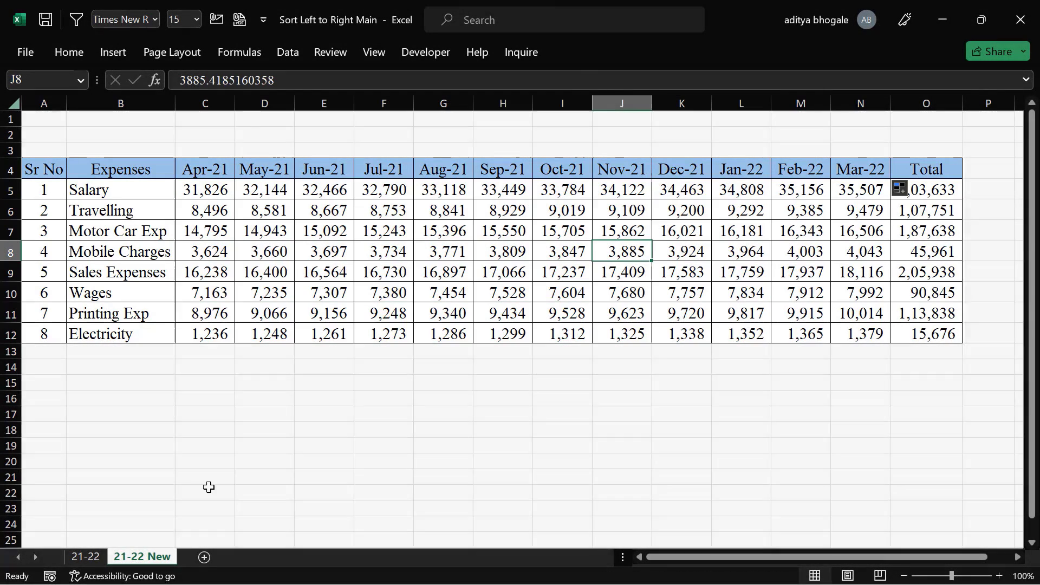
pyautogui.click(86, 560)
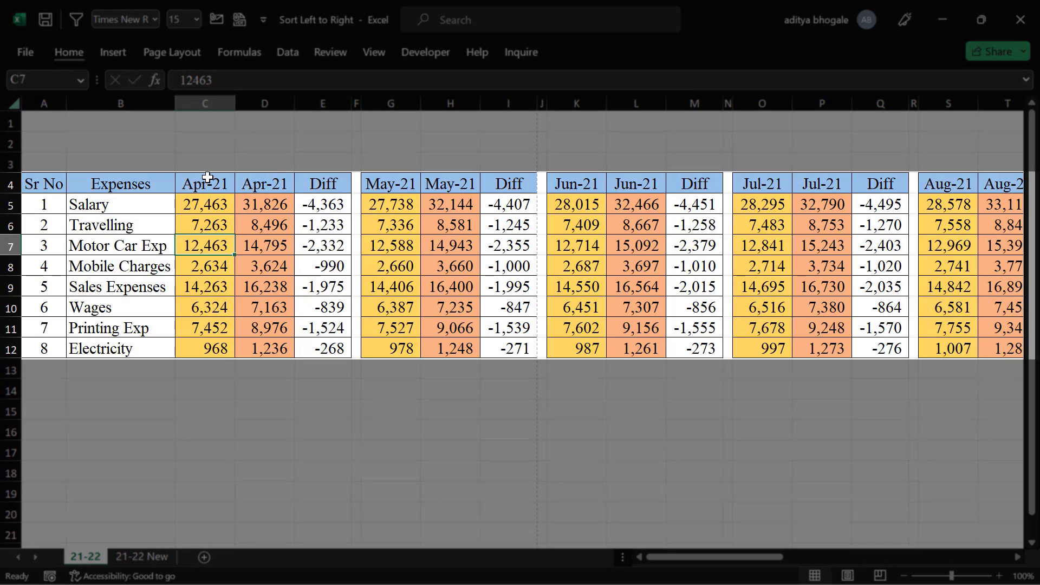
# Examine the finished comparison layout month by month, with paired month columns and a Diff column, from Apr-21 past Oct-21.
pyautogui.moveTo(208, 178); pyautogui.dragTo(209, 245)
pyautogui.click(261, 186)
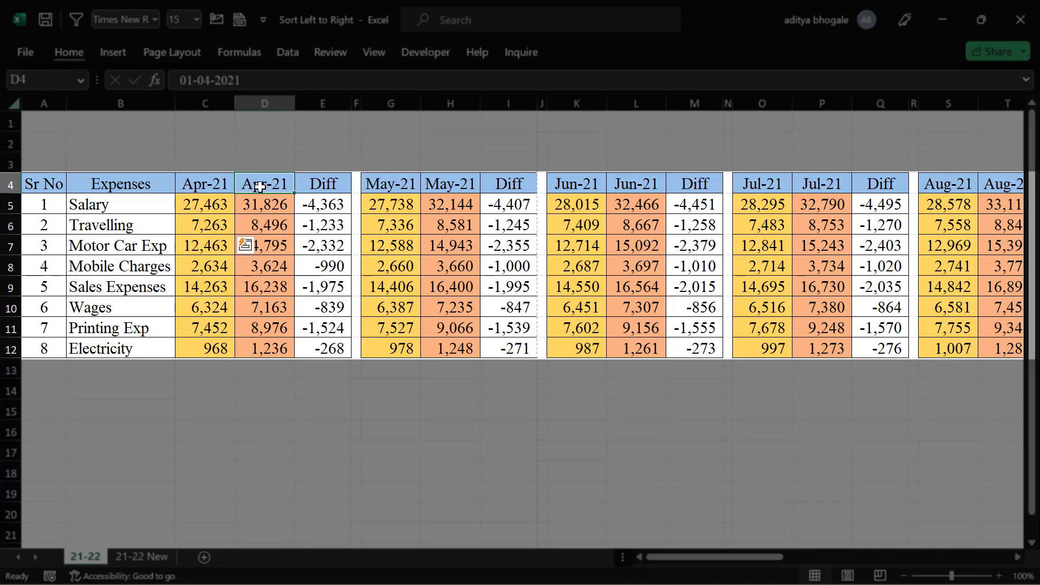
pyautogui.moveTo(260, 186); pyautogui.dragTo(269, 226)
pyautogui.click(324, 205)
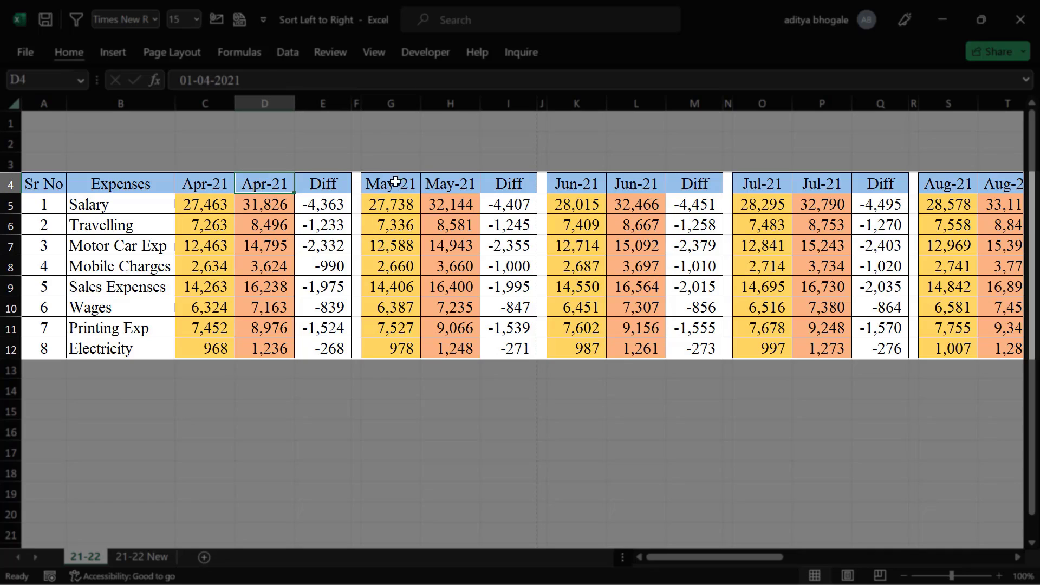
pyautogui.moveTo(396, 182); pyautogui.dragTo(398, 225)
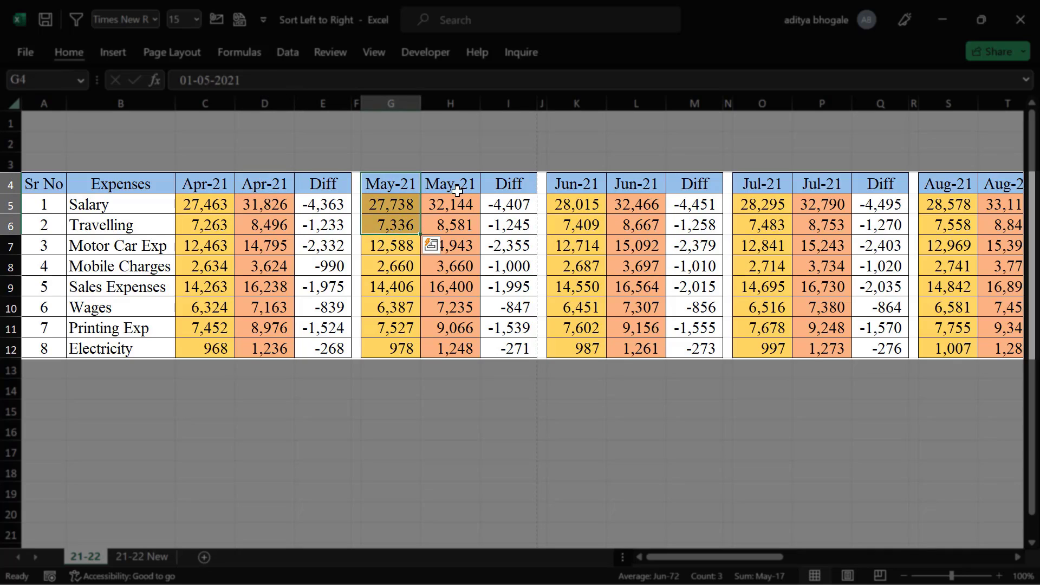
pyautogui.click(503, 204)
pyautogui.click(693, 409)
pyautogui.press('Right')
pyautogui.press('Right')
pyautogui.press('Right')
pyautogui.press('Right')
pyautogui.press('Right')
pyautogui.press('Right')
pyautogui.press('Right')
pyautogui.press('Right')
pyautogui.press('Right')
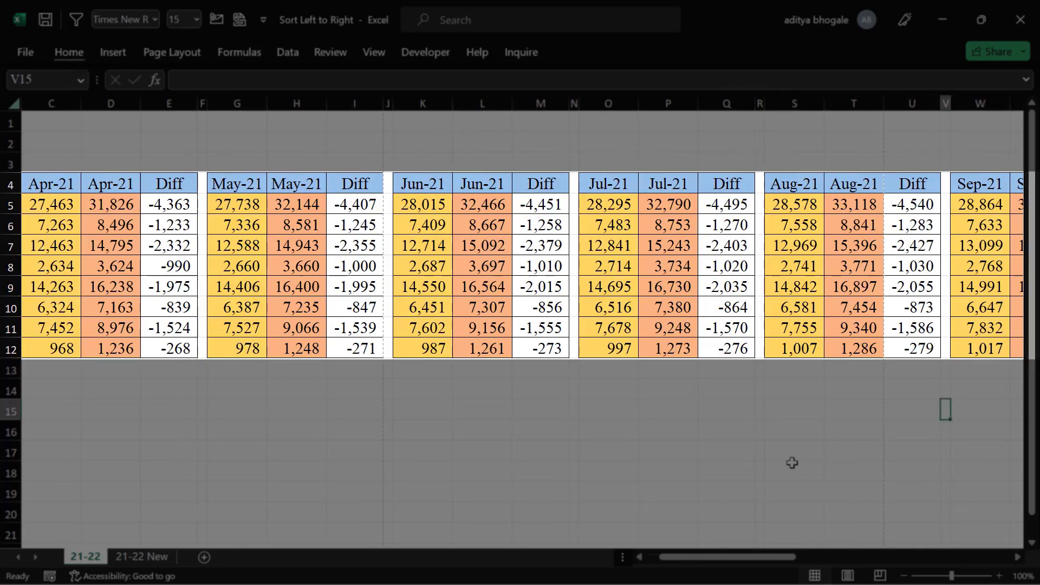
pyautogui.press('Right')
pyautogui.press('Right')
pyautogui.press('Right')
pyautogui.press('Right')
pyautogui.press('Right')
pyautogui.press('Right')
pyautogui.press('Right')
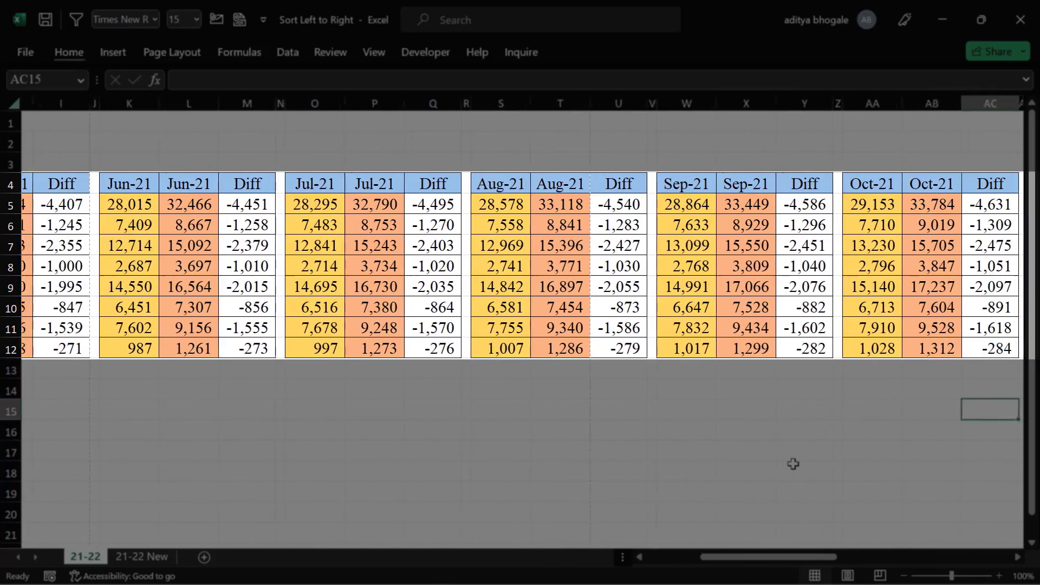
pyautogui.press('Right')
pyautogui.press('Right')
pyautogui.press('Right')
pyautogui.press('Right')
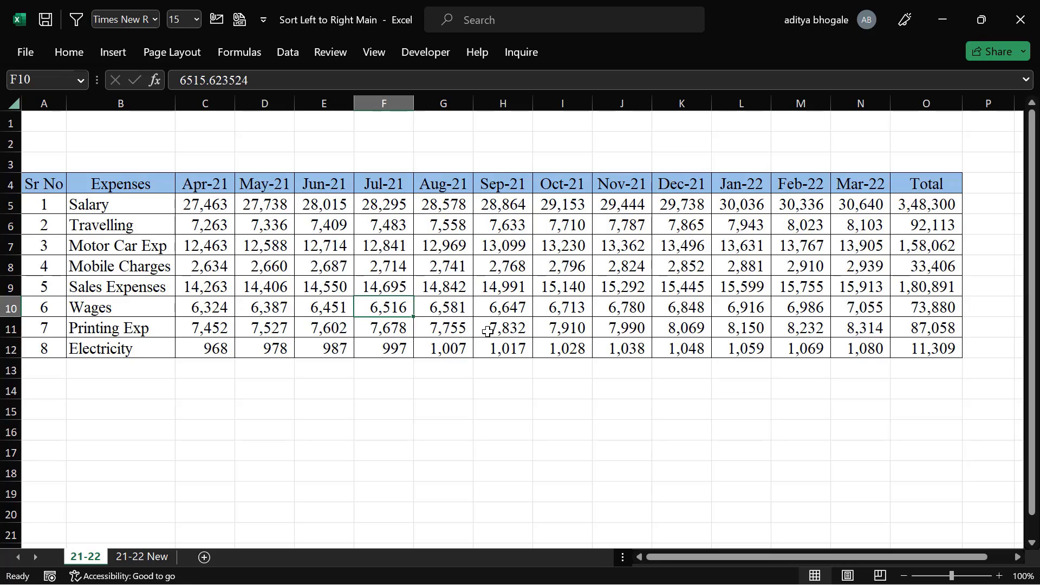
pyautogui.click(272, 227)
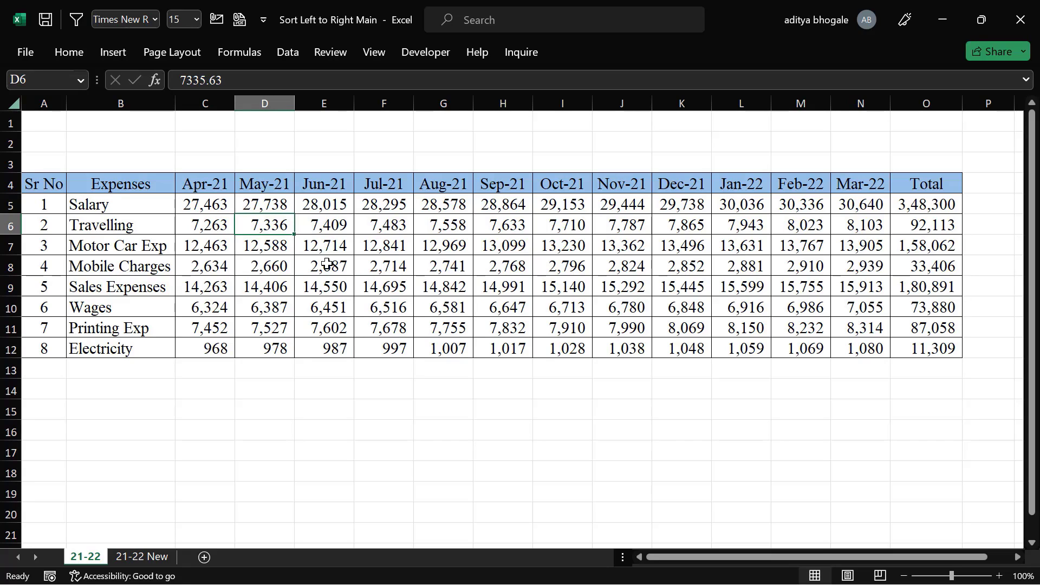
pyautogui.moveTo(199, 182); pyautogui.dragTo(314, 181)
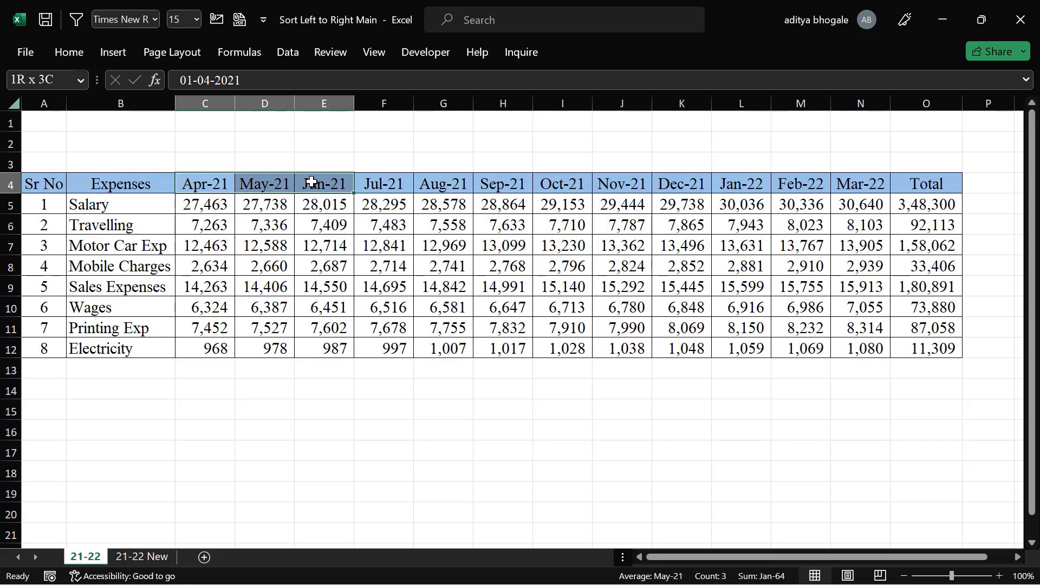
pyautogui.moveTo(203, 177); pyautogui.dragTo(415, 185)
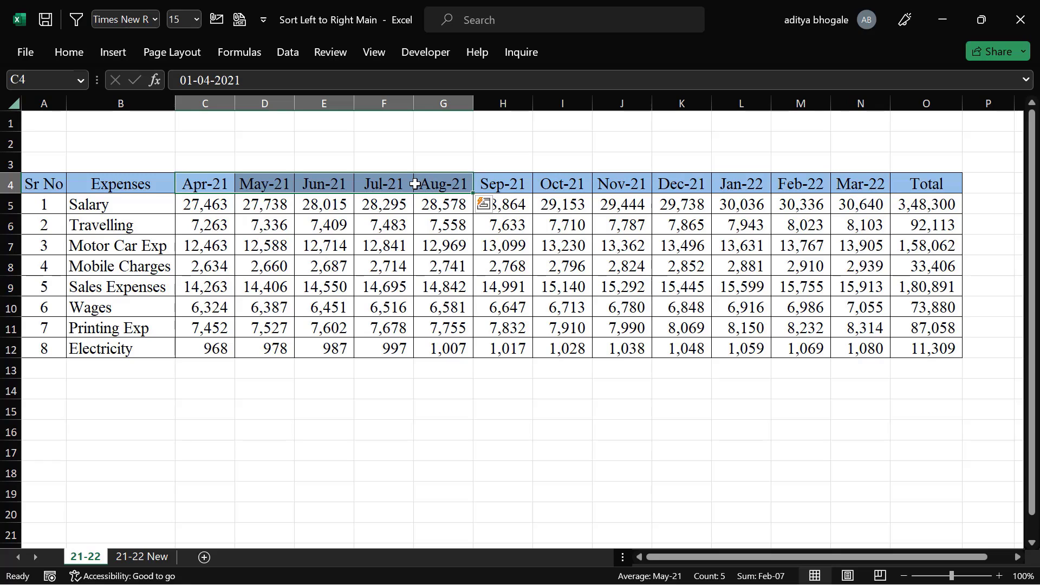
pyautogui.click(444, 245)
# Fill the expense amounts in C5:O12 on the 21-22 sheet with a light gold theme colour.
pyautogui.moveTo(198, 205); pyautogui.dragTo(916, 349)
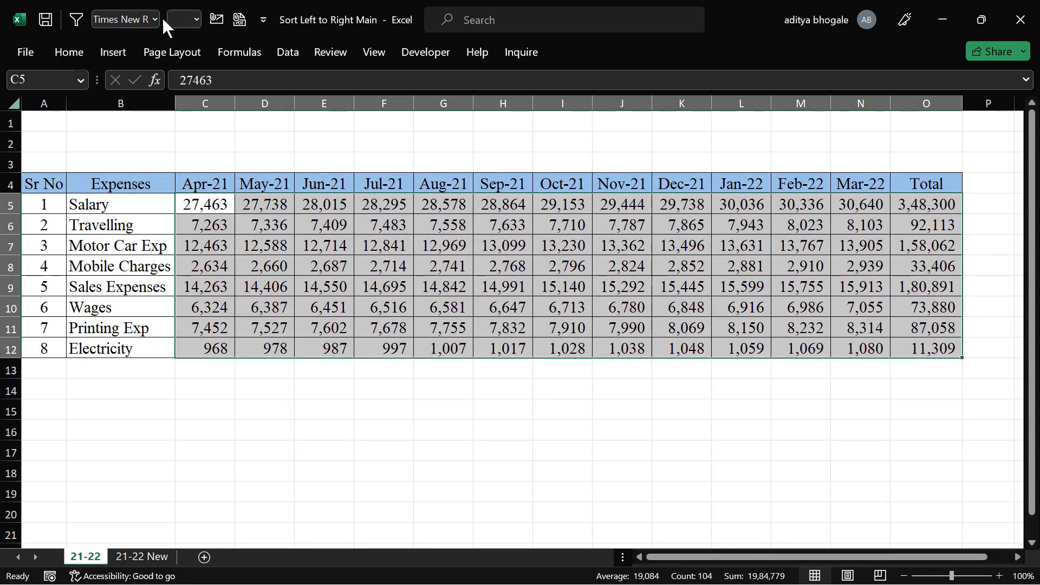
pyautogui.click(69, 52)
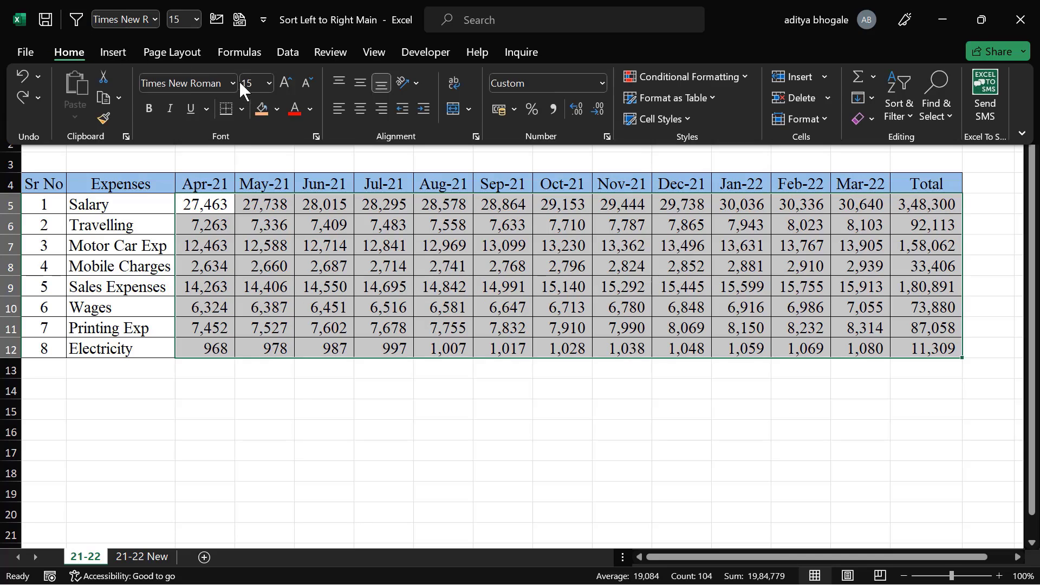
pyautogui.click(276, 108)
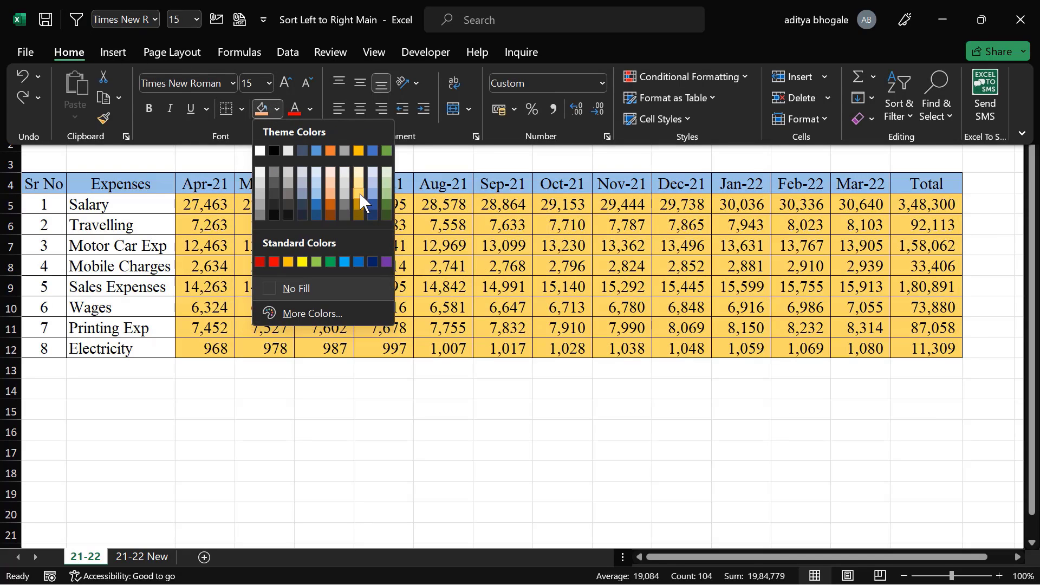
pyautogui.click(361, 204)
pyautogui.click(120, 266)
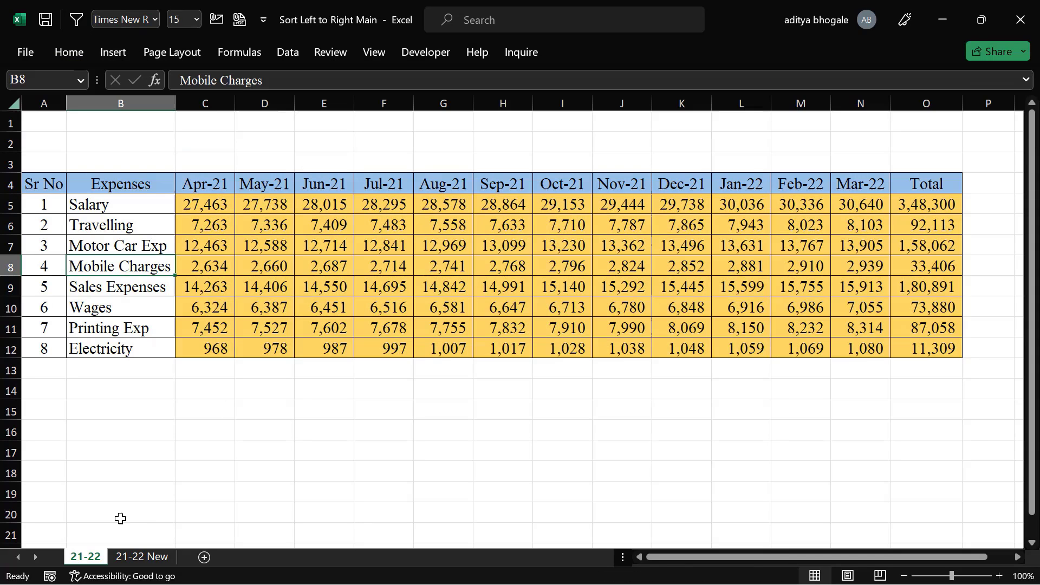
# Fill the expense amounts in C5:O12 on the 21-22 New sheet with dark orange.
pyautogui.click(151, 555)
pyautogui.click(206, 184)
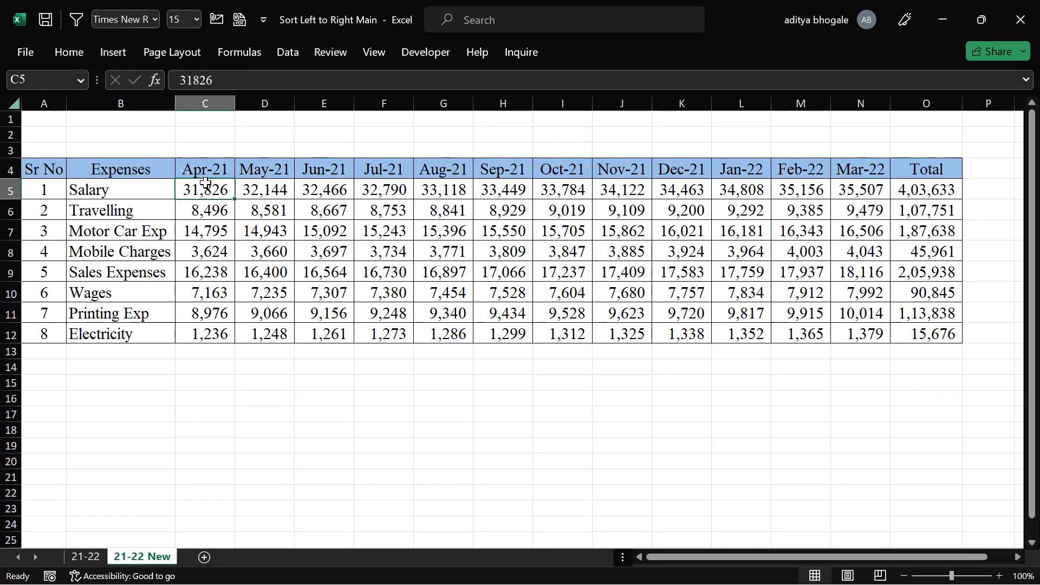
pyautogui.hotkey('ctrl', 'shift', 'Right')
pyautogui.hotkey('ctrl', 'shift', 'Down')
pyautogui.press('F4')
pyautogui.click(194, 222)
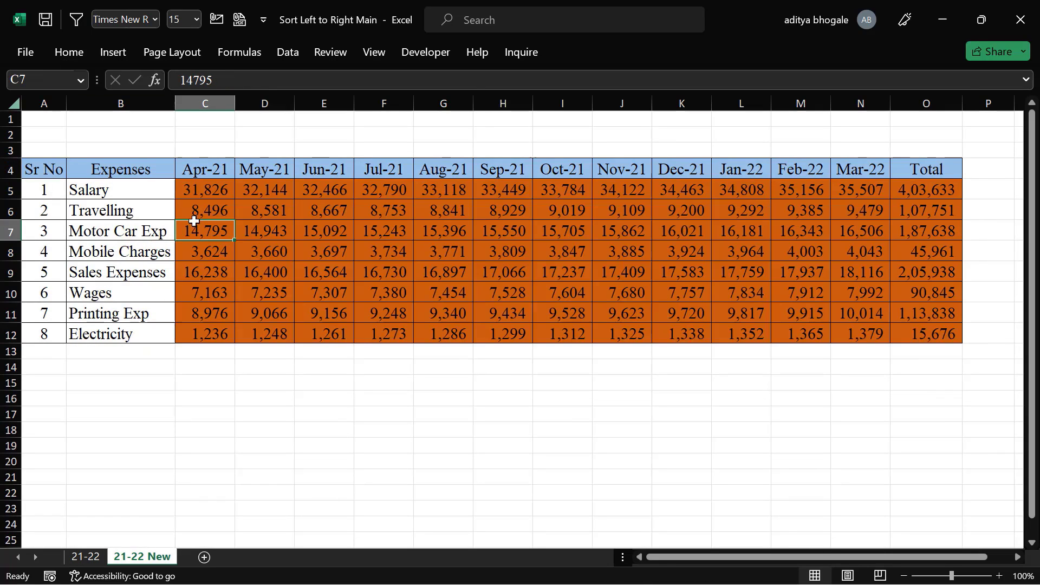
# Compare the order of the Expenses column entries on the 21-22 New and 21-22 sheets.
pyautogui.moveTo(137, 169); pyautogui.dragTo(138, 238)
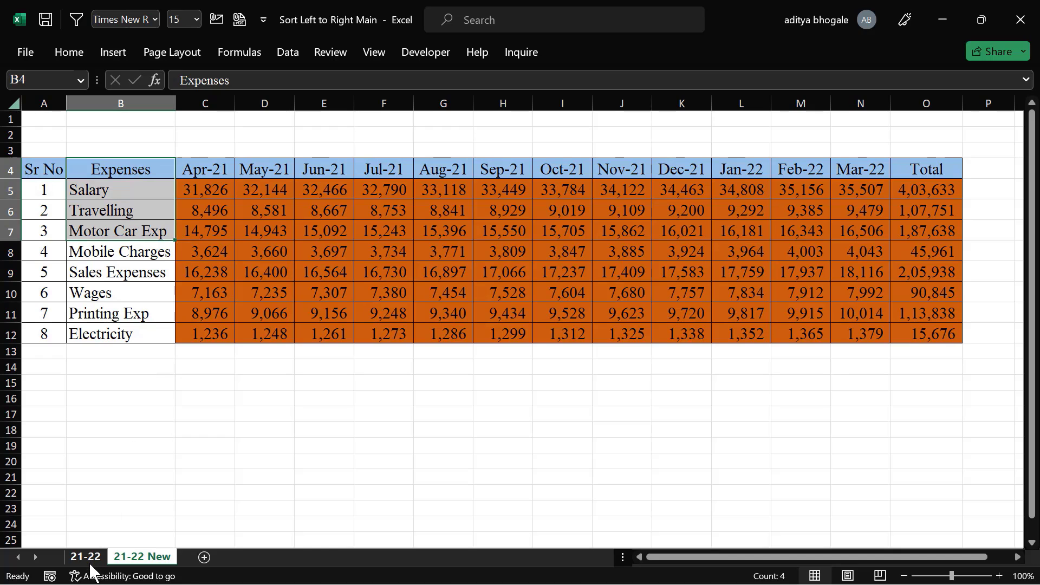
pyautogui.click(87, 556)
pyautogui.moveTo(98, 188); pyautogui.dragTo(96, 246)
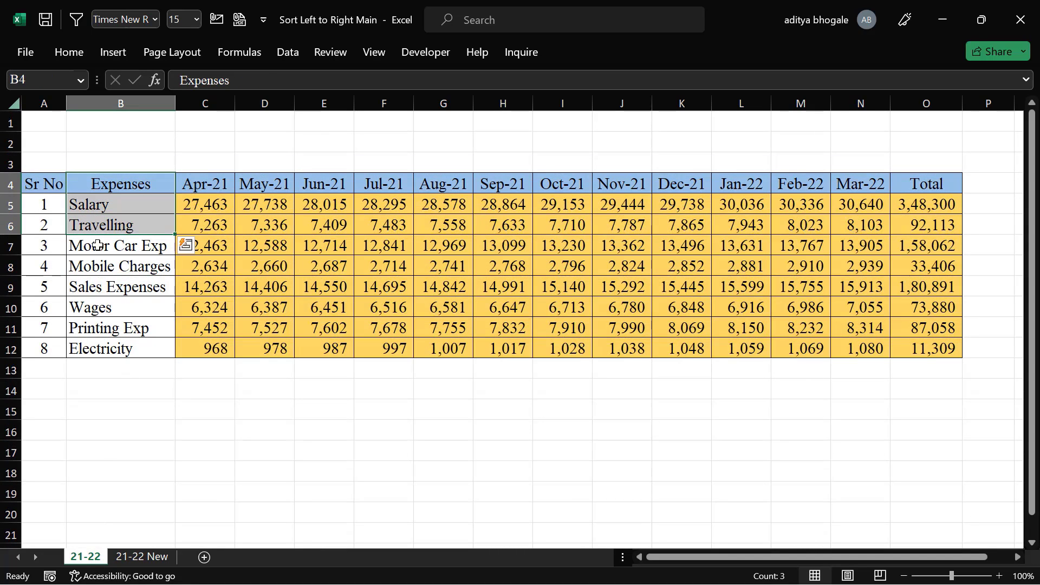
# Copy the month and Total columns C4:O12 from the 21-22 New sheet and paste them at P4 on the 21-22 sheet.
pyautogui.click(142, 557)
pyautogui.click(208, 166)
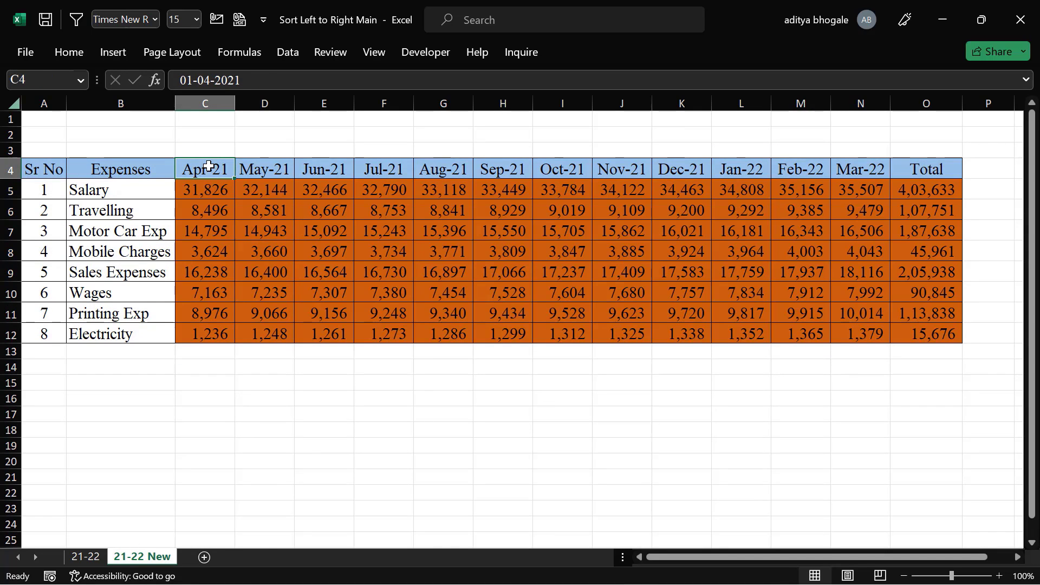
pyautogui.hotkey('ctrl', 'shift', 'Right')
pyautogui.hotkey('ctrl', 'shift', 'Down')
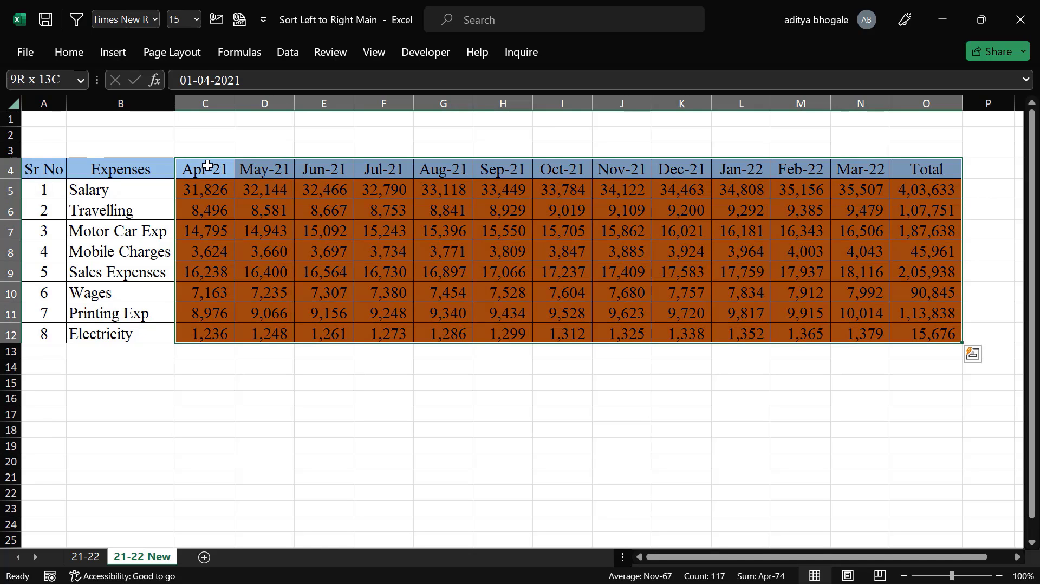
pyautogui.hotkey('ctrl', 'c')
pyautogui.click(84, 556)
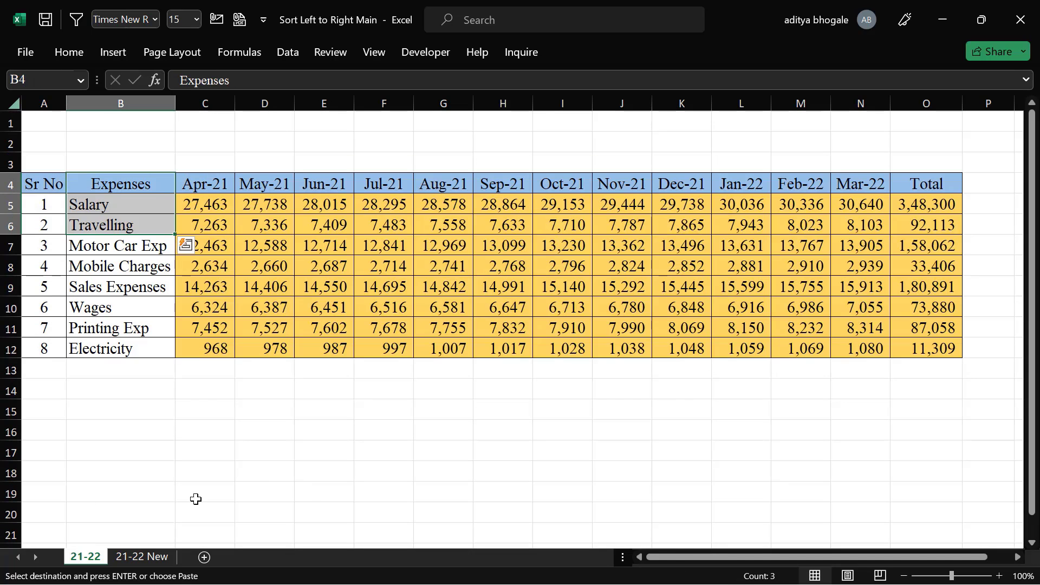
pyautogui.click(976, 188)
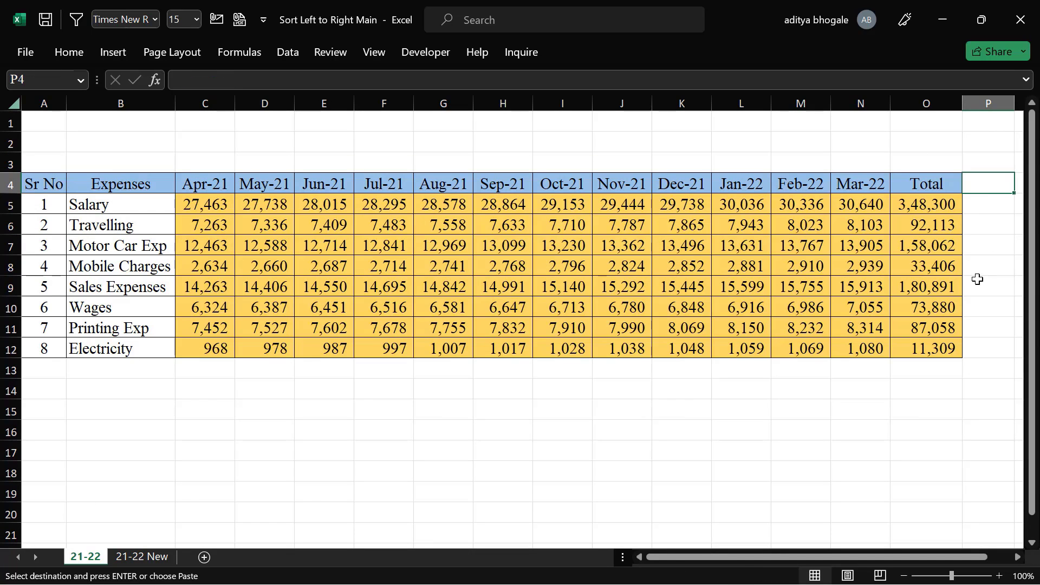
pyautogui.hotkey('ctrl', 'v')
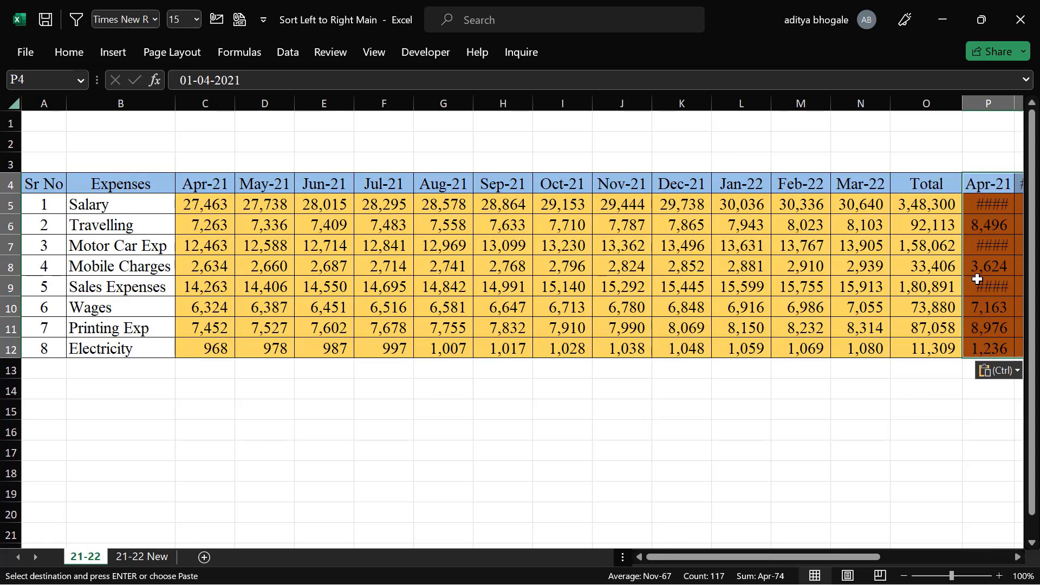
pyautogui.press('Escape')
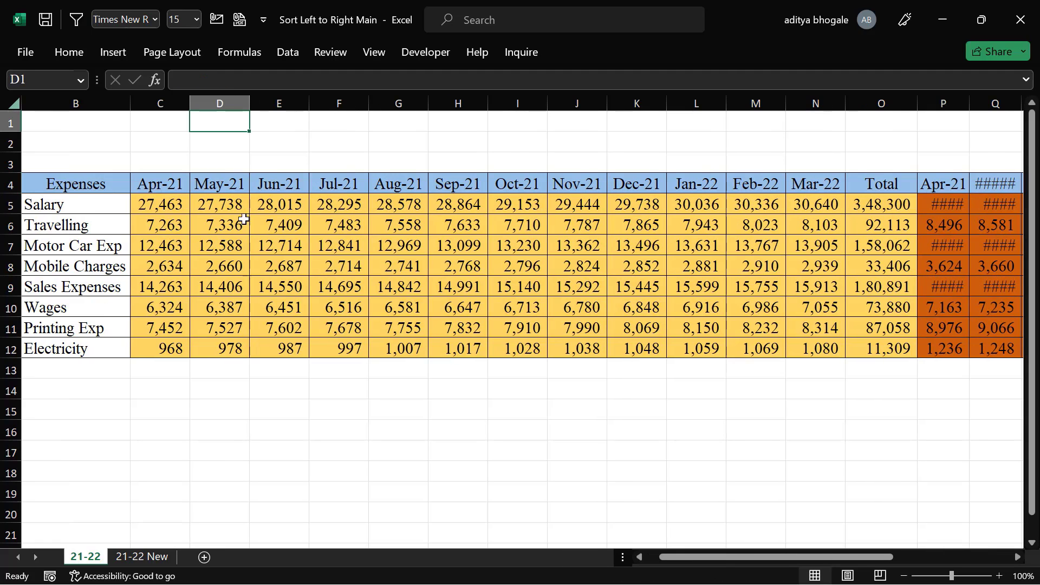
# Open a custom sort for the combined range C4:AB12 on the 21-22 sheet, including the month headings.
pyautogui.click(165, 184)
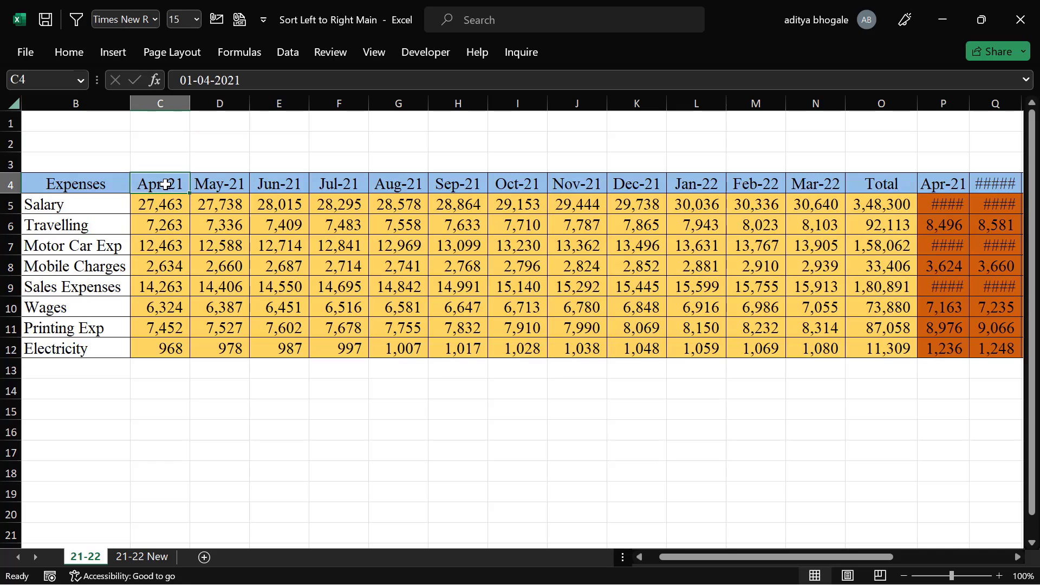
pyautogui.hotkey('ctrl', 'shift', 'Right')
pyautogui.hotkey('ctrl', 'shift', 'Down')
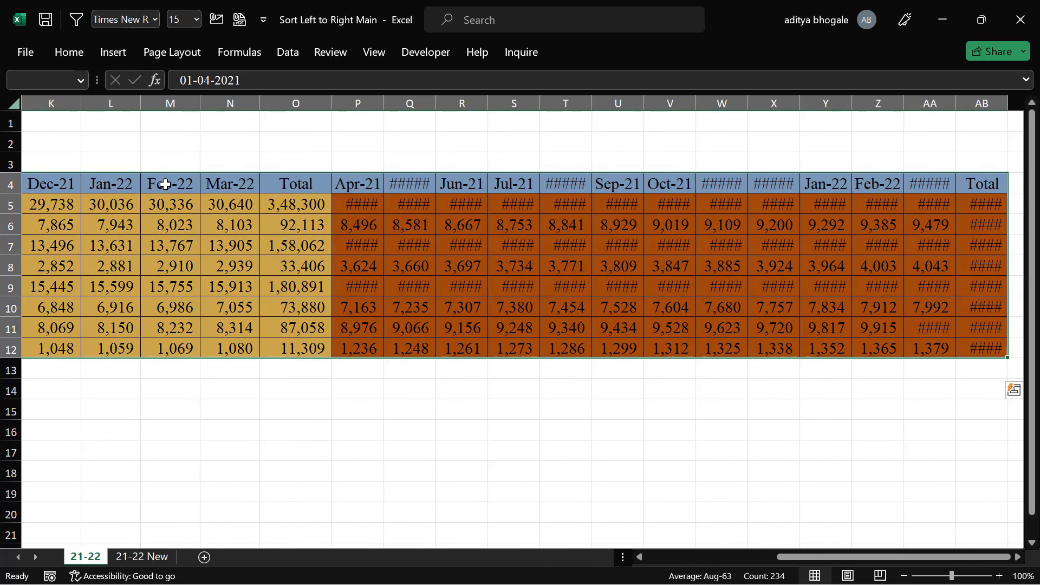
pyautogui.click(64, 54)
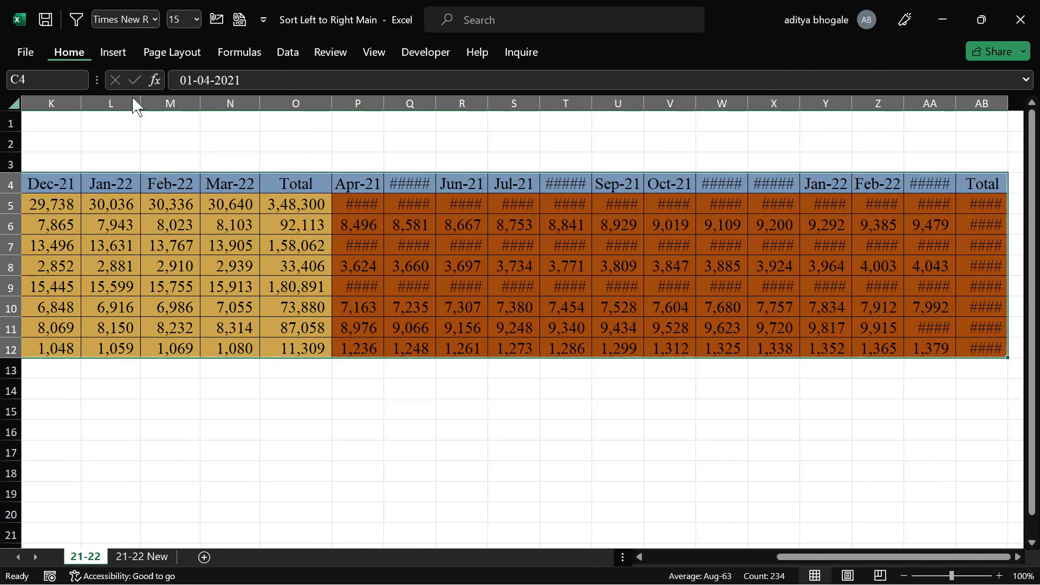
pyautogui.click(891, 113)
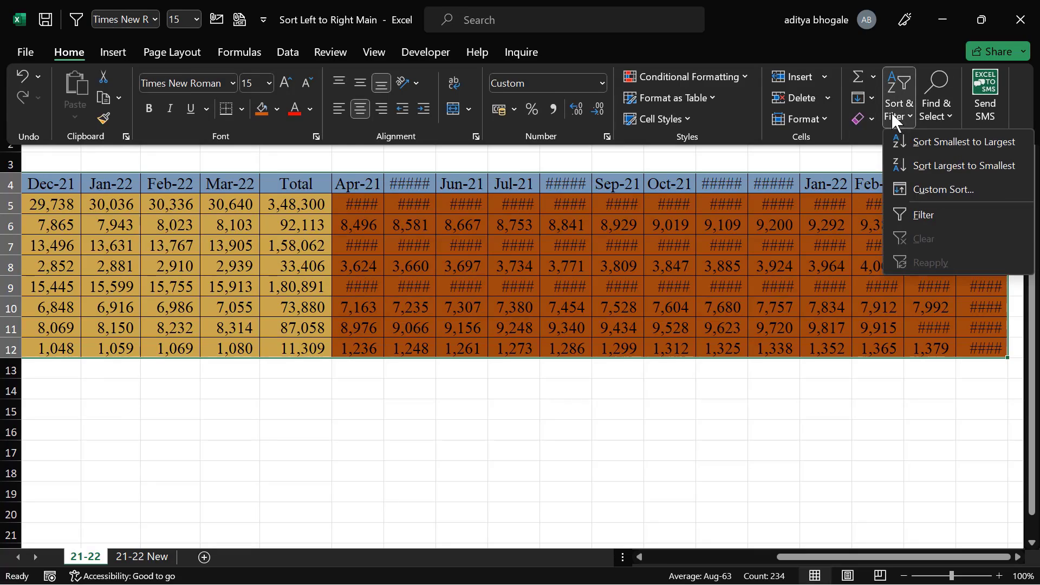
pyautogui.click(930, 187)
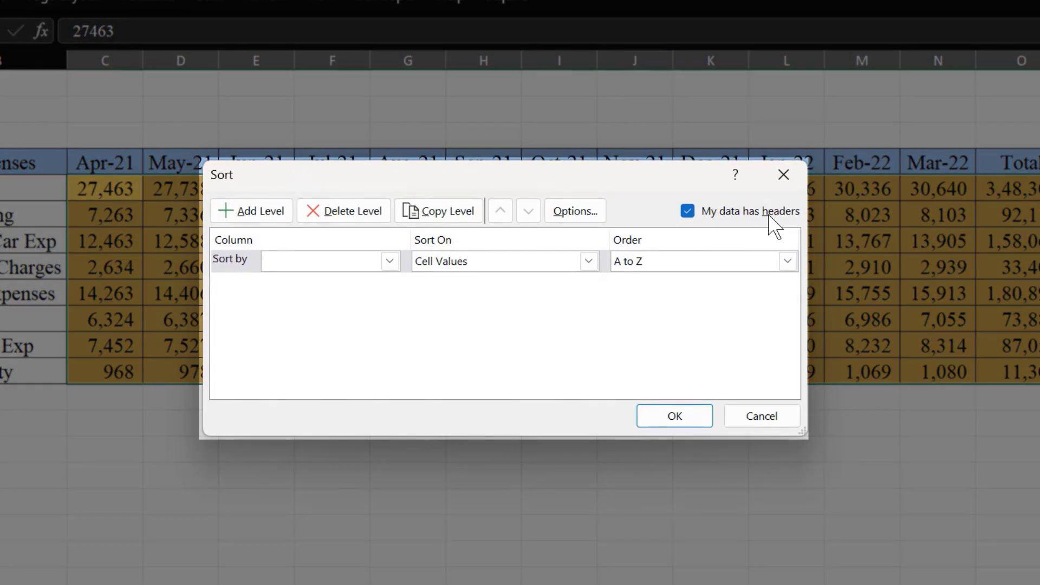
# Set the sort to treat the data as having no headers and orient it left to right.
pyautogui.click(688, 210)
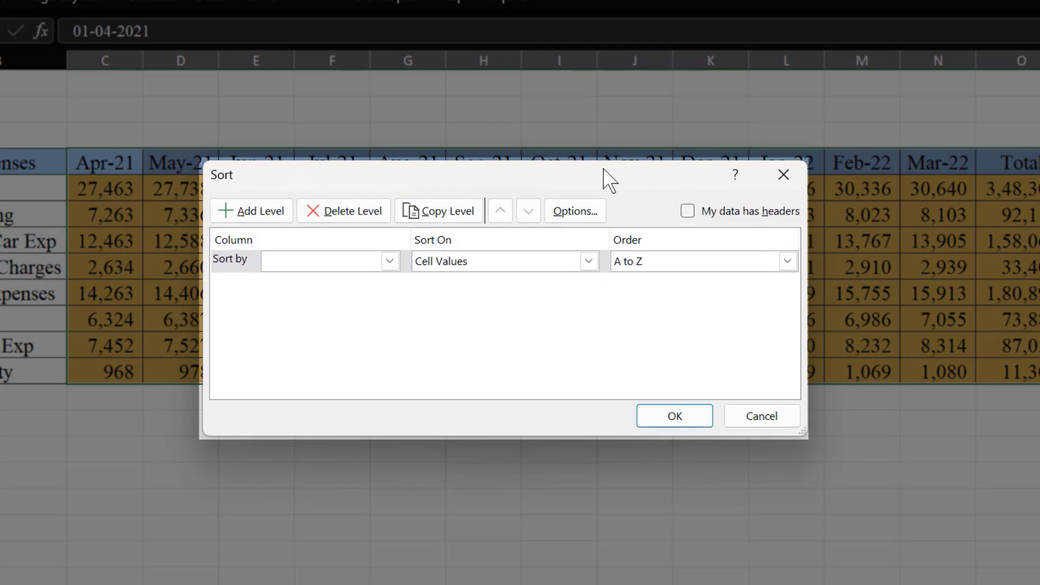
pyautogui.click(577, 212)
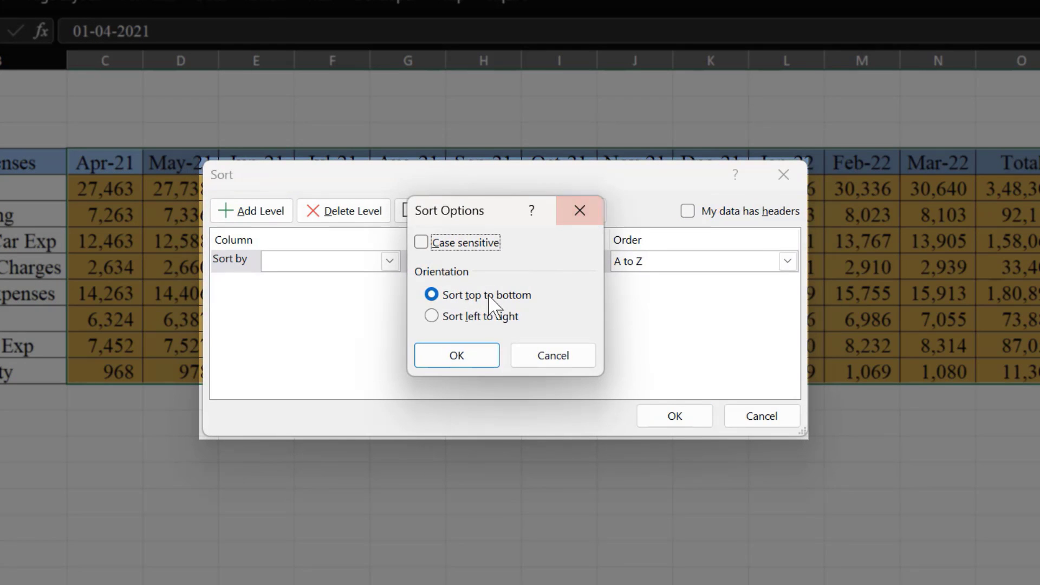
pyautogui.click(428, 317)
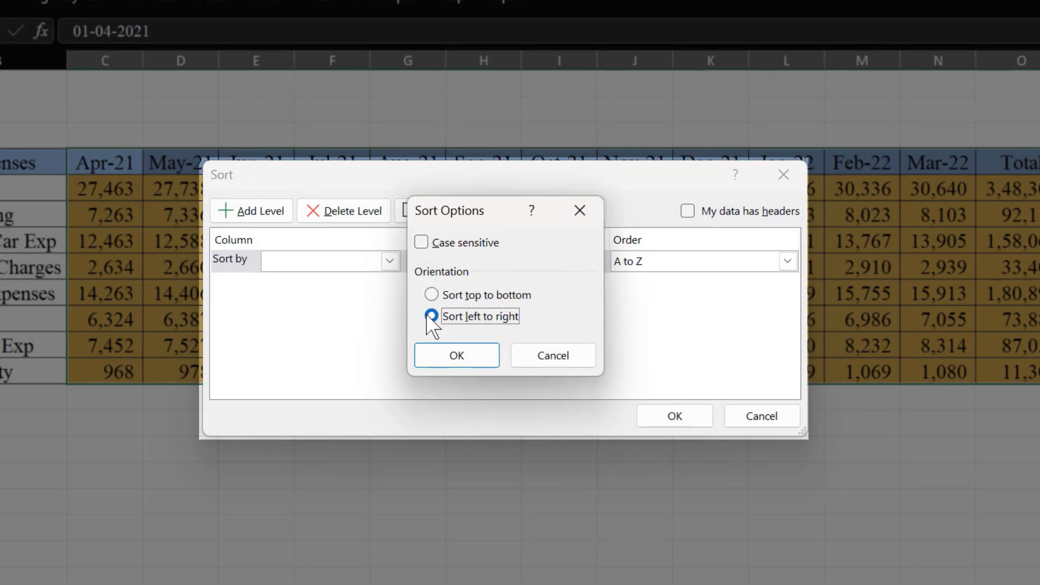
pyautogui.click(470, 352)
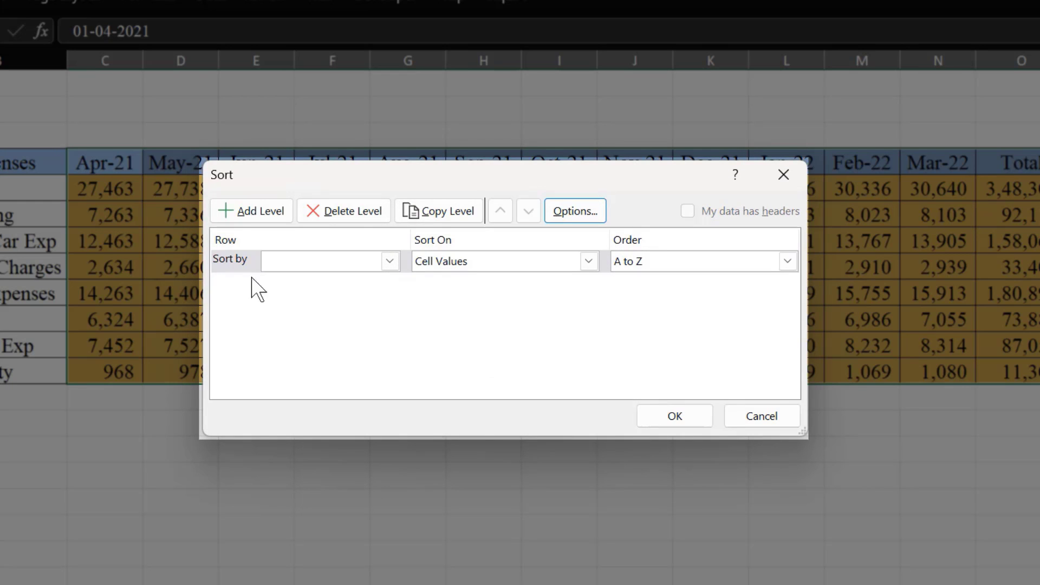
# Sort the combined columns by Row 4 on cell values, from oldest to newest.
pyautogui.click(390, 261)
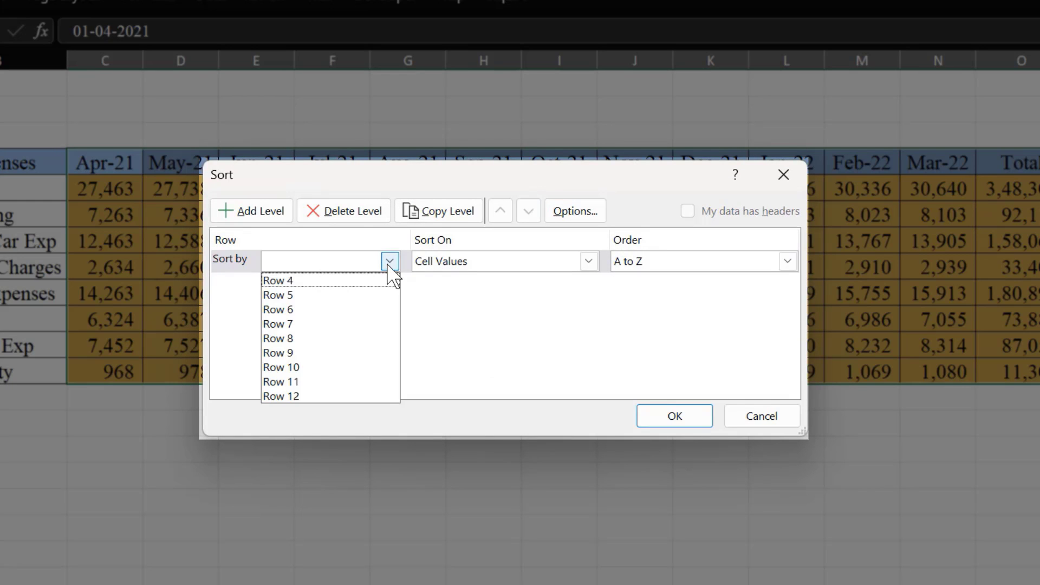
pyautogui.click(317, 282)
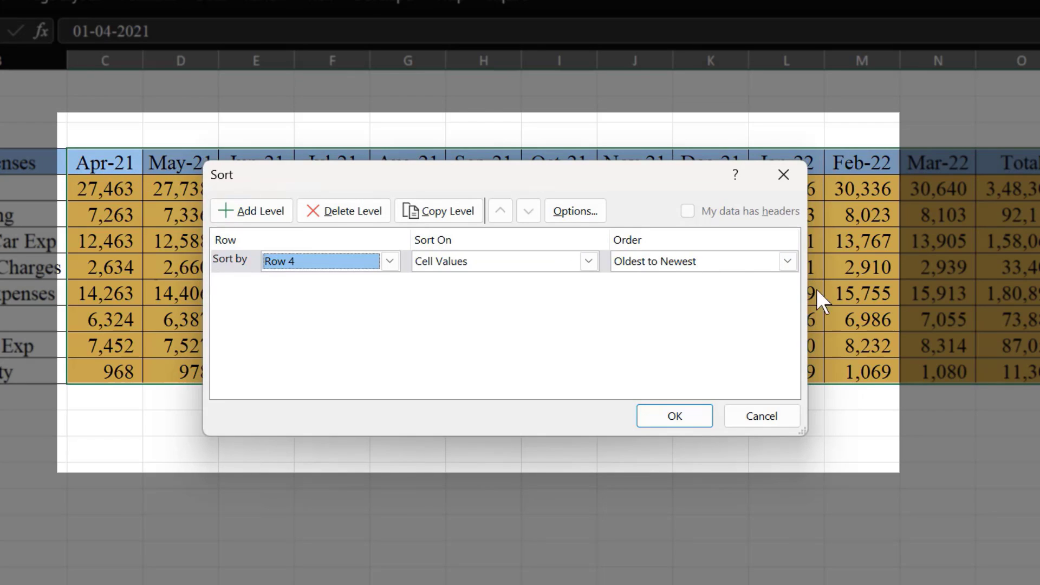
pyautogui.click(788, 261)
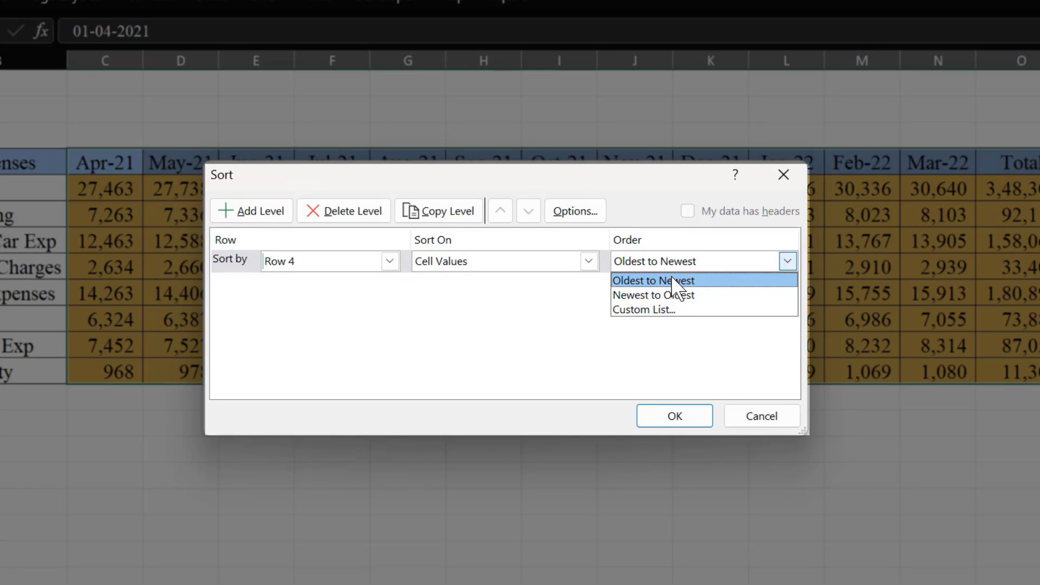
pyautogui.click(672, 279)
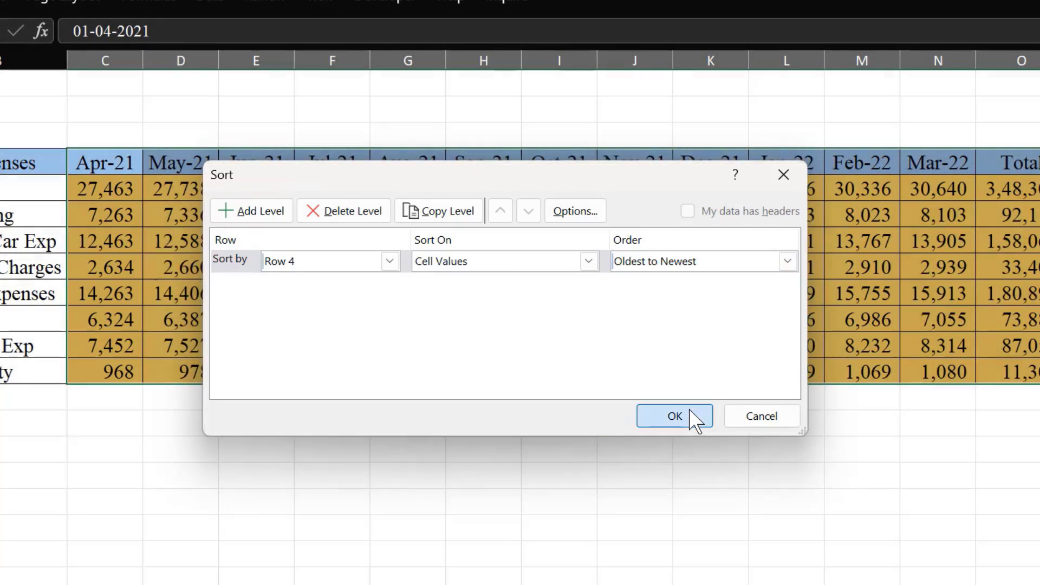
pyautogui.click(694, 417)
pyautogui.click(104, 422)
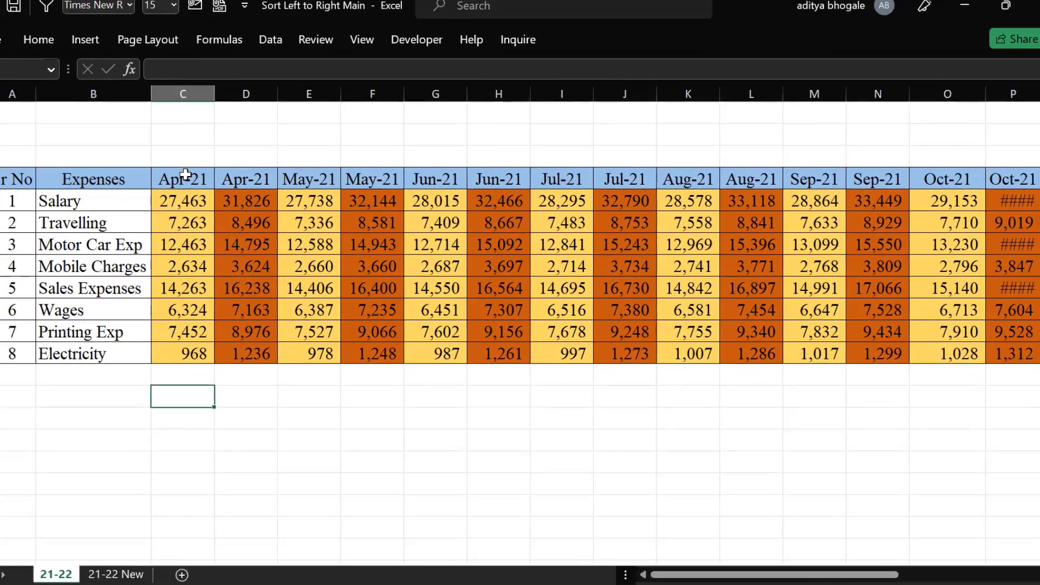
# Examine the paired April and May columns in the sorted table to compare matching months side by side.
pyautogui.moveTo(109, 166); pyautogui.dragTo(105, 221)
pyautogui.moveTo(205, 231); pyautogui.dragTo(205, 230)
pyautogui.moveTo(271, 185); pyautogui.dragTo(272, 224)
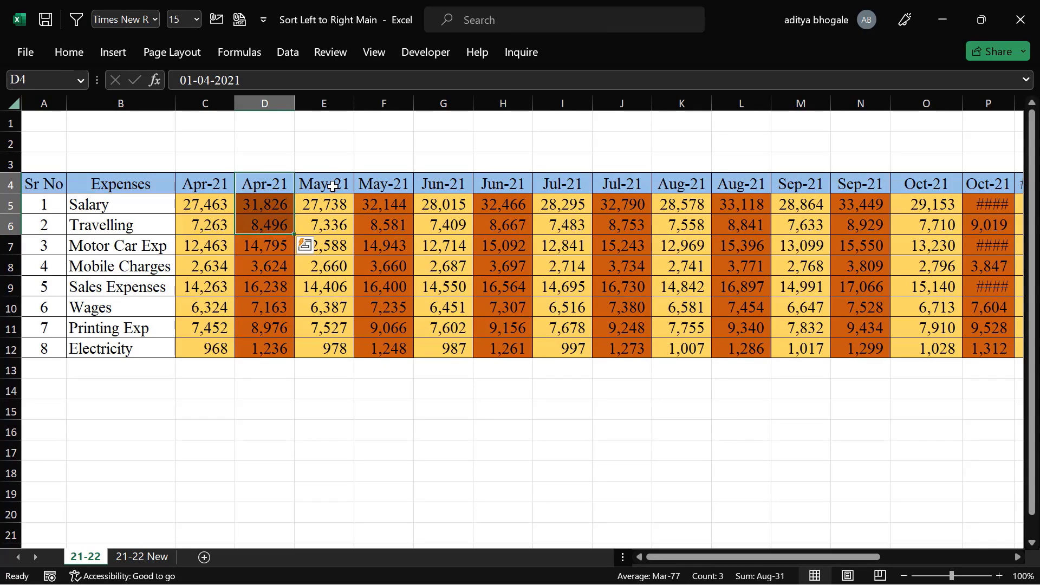
pyautogui.moveTo(332, 183); pyautogui.dragTo(332, 206)
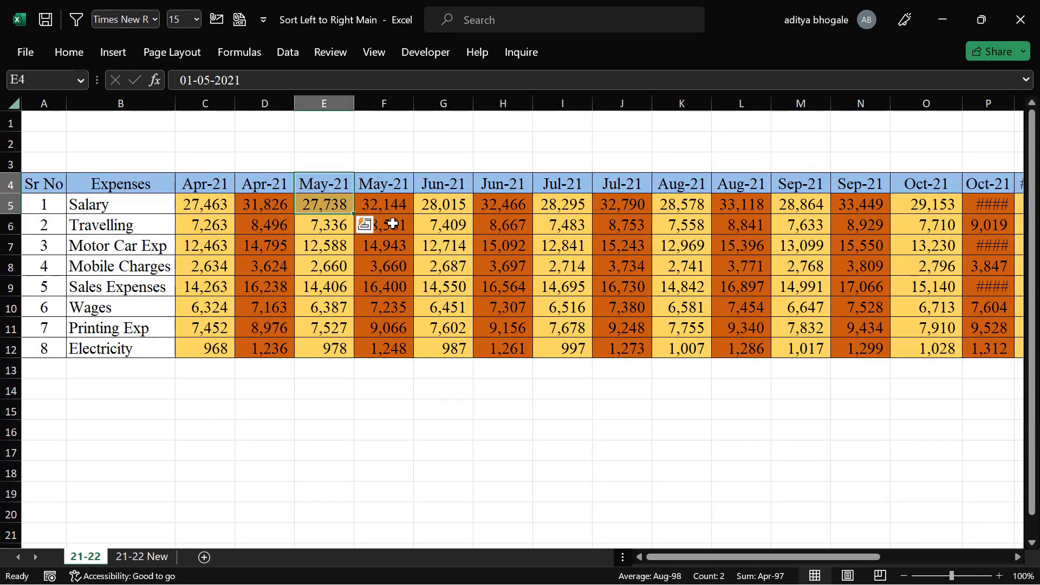
pyautogui.moveTo(393, 188); pyautogui.dragTo(391, 208)
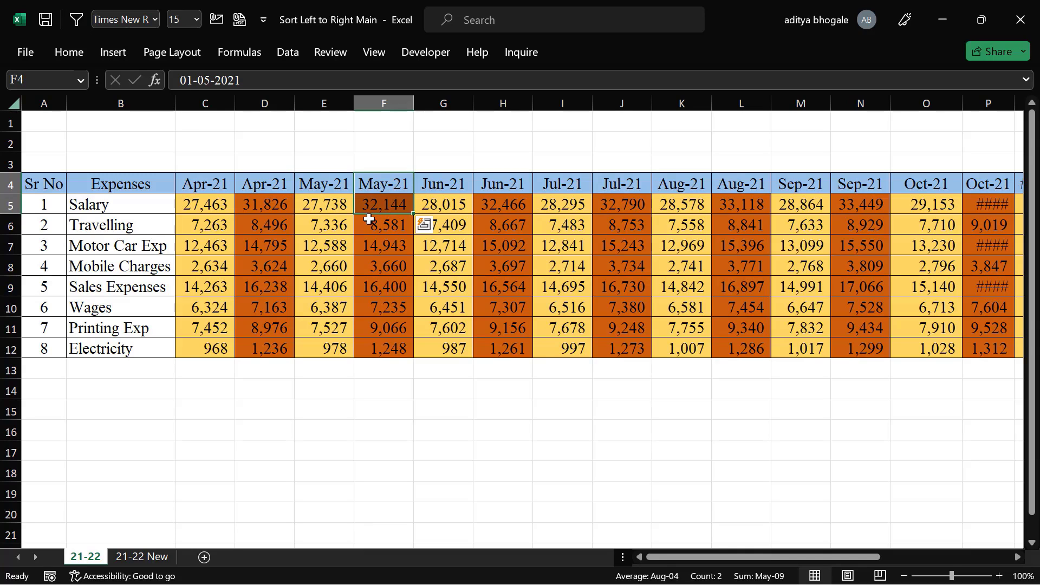
pyautogui.click(271, 244)
pyautogui.click(213, 96)
pyautogui.click(269, 103)
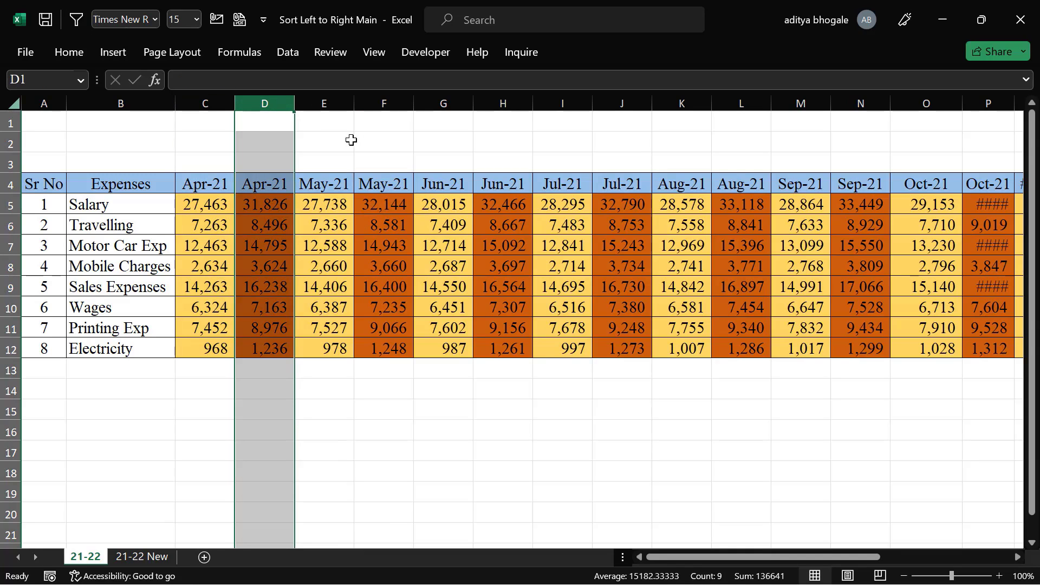
pyautogui.click(335, 101)
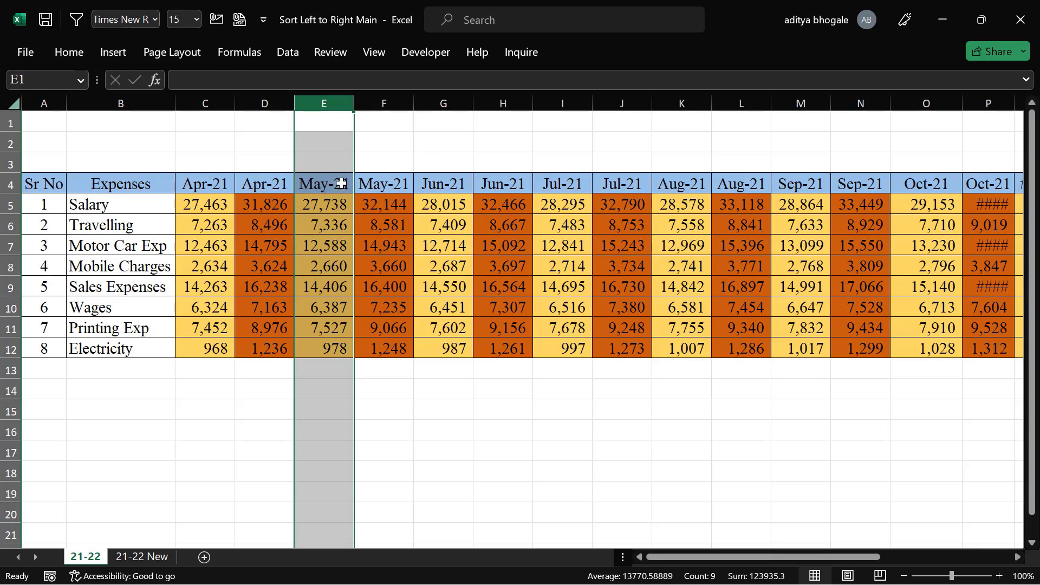
# Copy the Total heading in AB4 into the adjacent empty cell AC4.
pyautogui.click(816, 186)
pyautogui.hotkey('ctrl', 'Right')
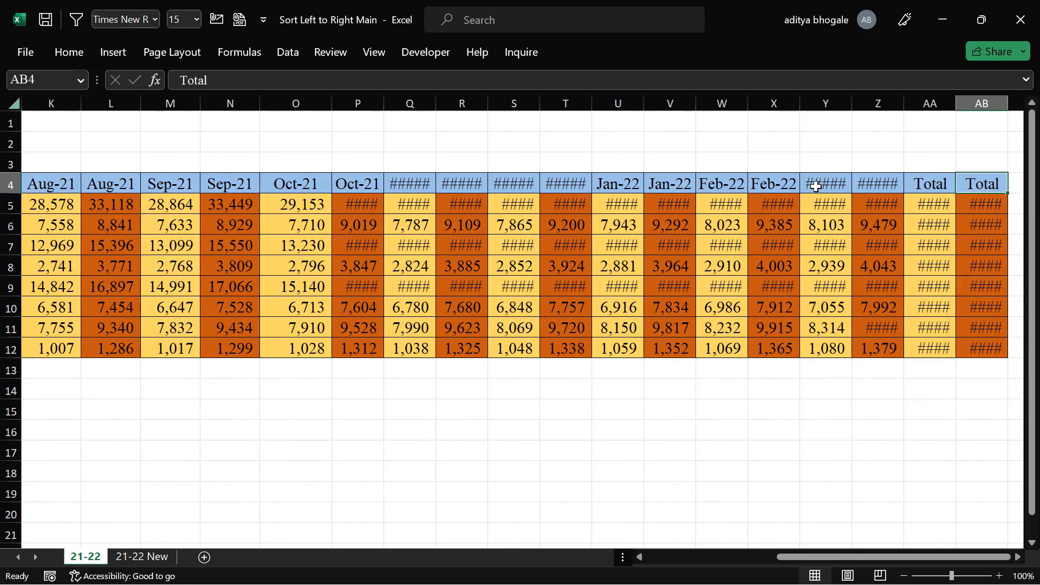
pyautogui.press('Right')
pyautogui.press('Left')
pyautogui.hotkey('ctrl', 'c')
pyautogui.press('Right')
pyautogui.hotkey('ctrl', 'v')
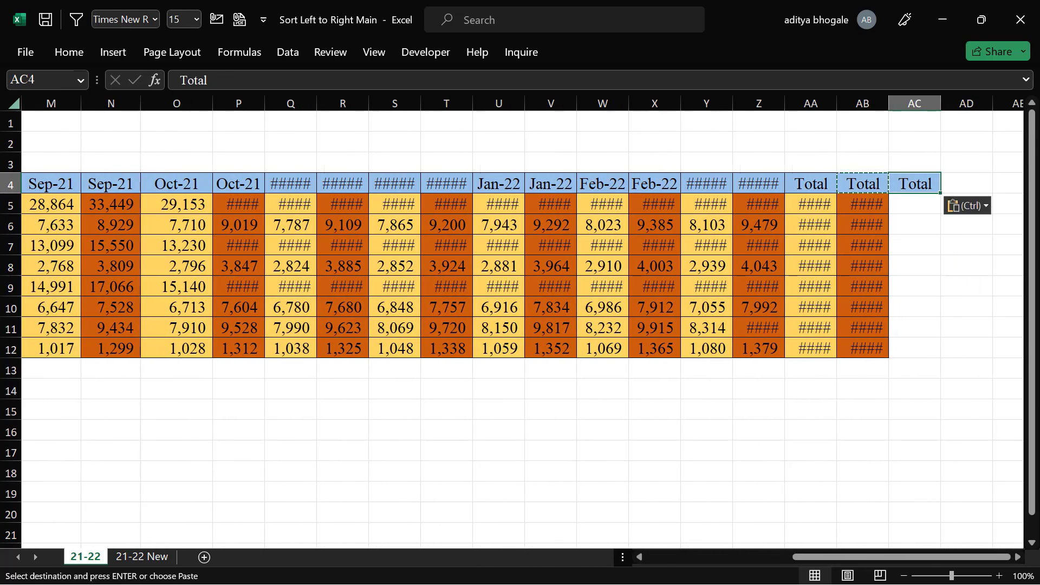
# Enter Apr-21 in AC4 and fill the monthly headings across row 4 through Mar-22 in AN4.
pyautogui.press('Escape')
pyautogui.write('apr-21')
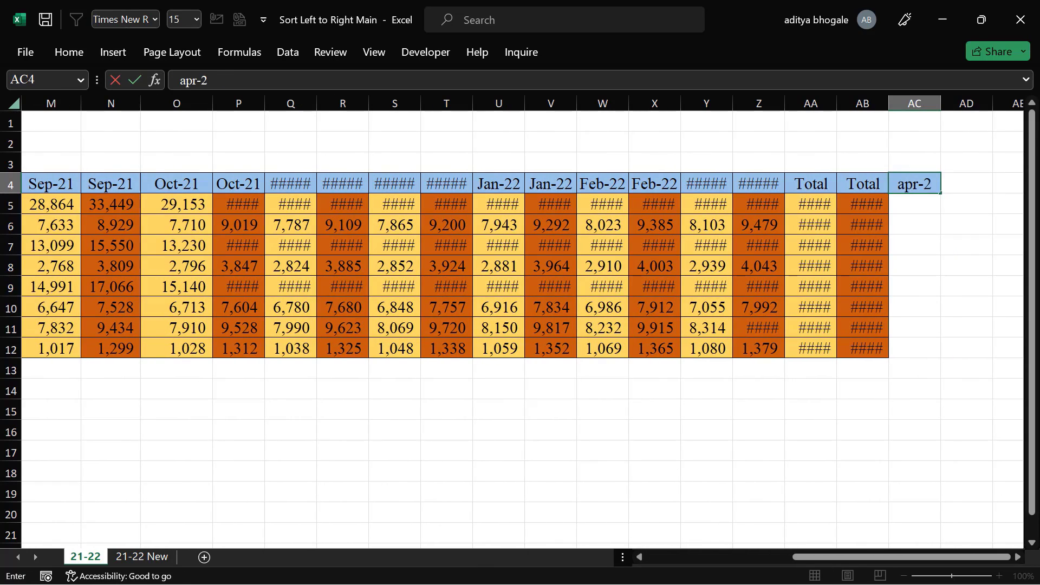
pyautogui.press('Return')
pyautogui.click(913, 185)
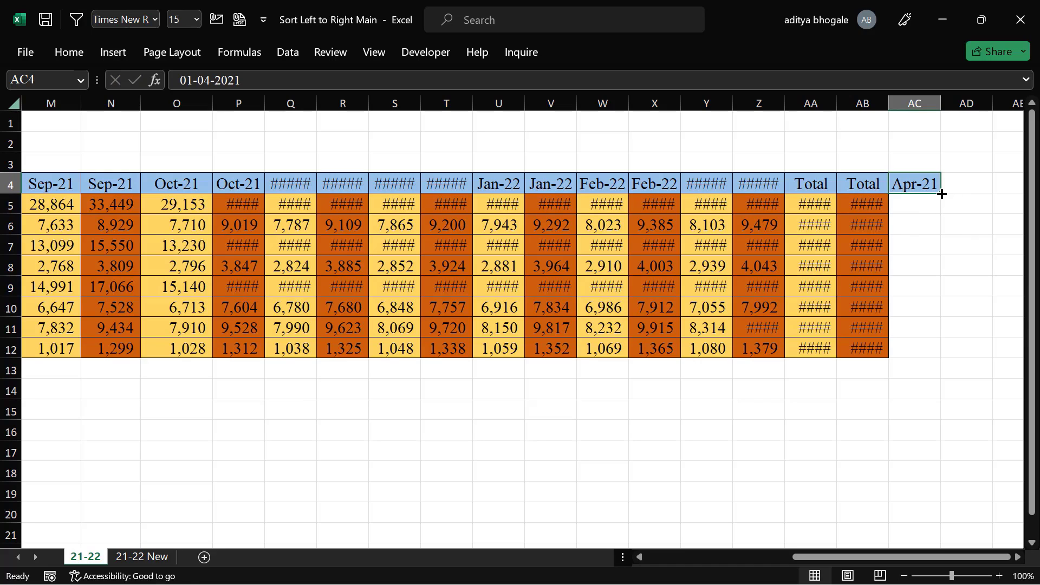
pyautogui.moveTo(941, 194); pyautogui.dragTo(623, 187)
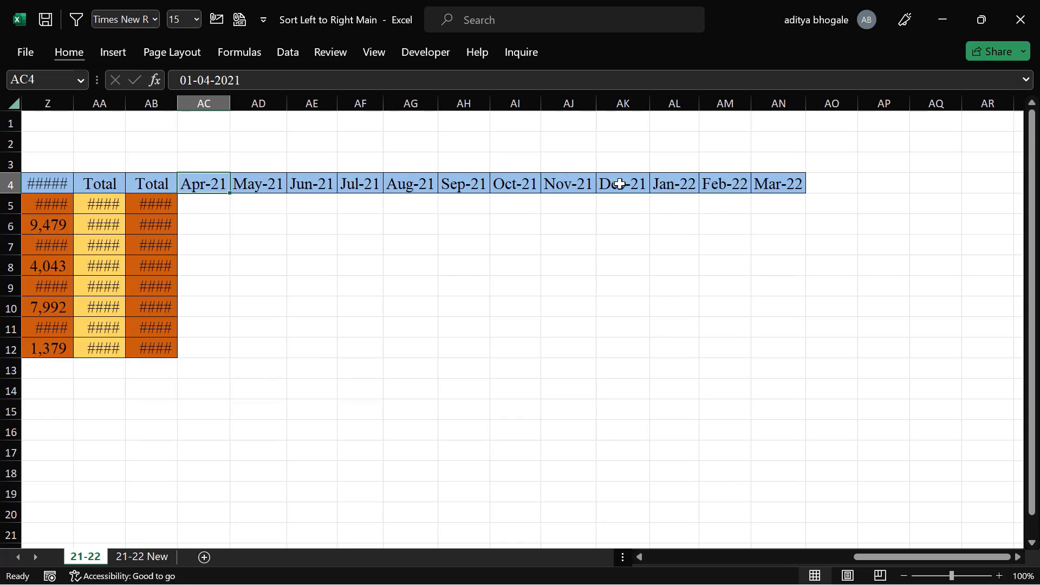
# Replace all the headings in AC4:AN4 with Diff in a single entry.
pyautogui.hotkey('ctrl', 'shift', 'Right')
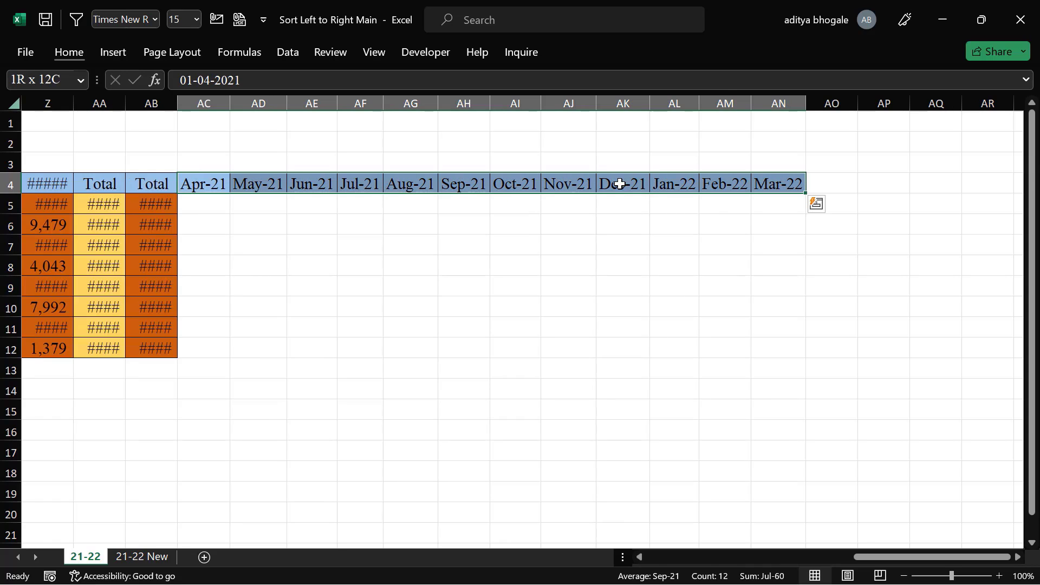
pyautogui.write('D')
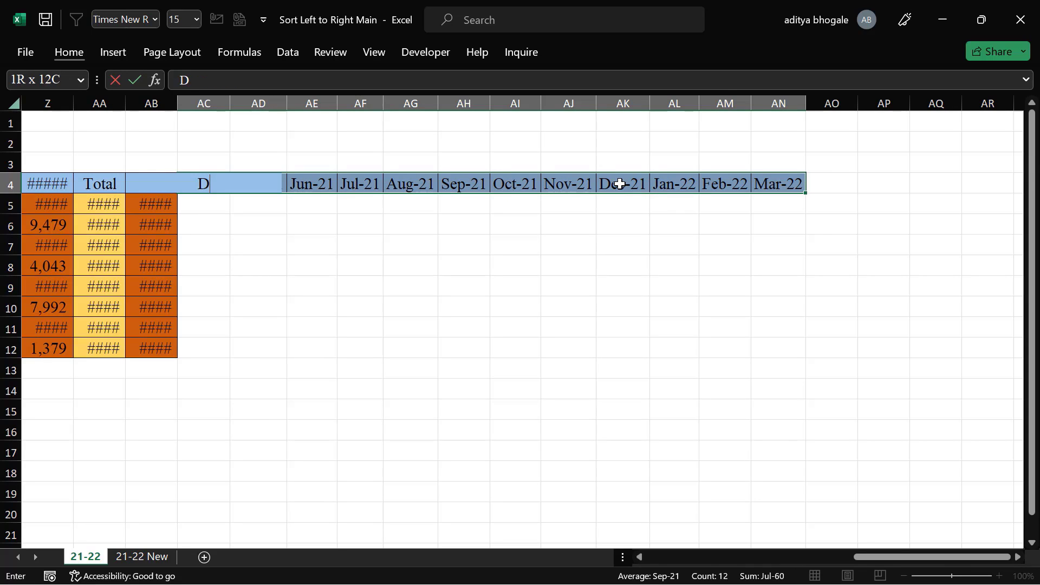
pyautogui.write('iff')
pyautogui.hotkey('ctrl', 'Return')
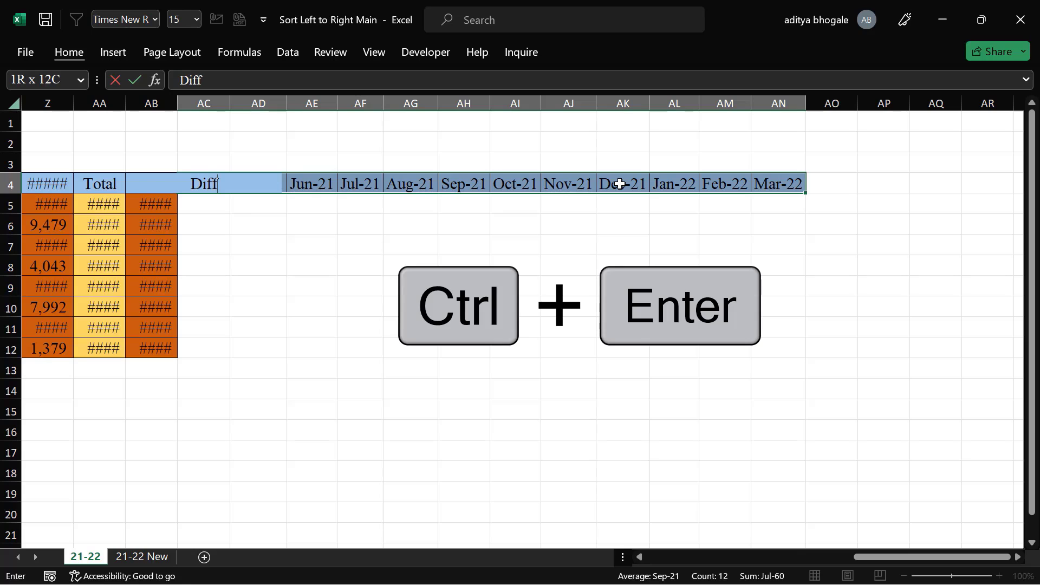
pyautogui.hotkey('ctrl', 'Return')
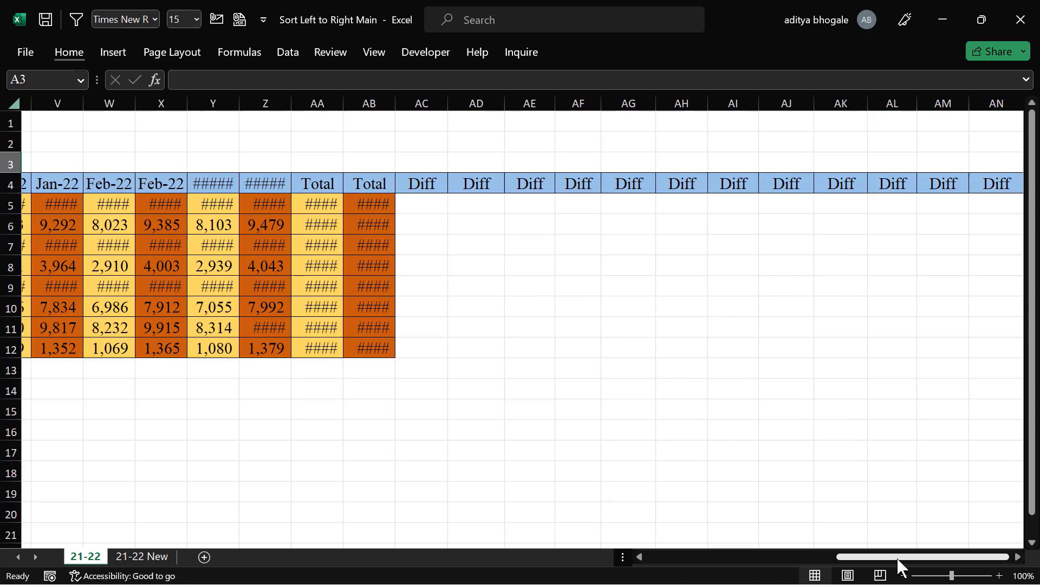
# Enter 1 in C3 and 2 in D3, and fill the number series across row 3 through 25 in AA3.
pyautogui.moveTo(896, 558); pyautogui.dragTo(677, 558)
pyautogui.click(201, 161)
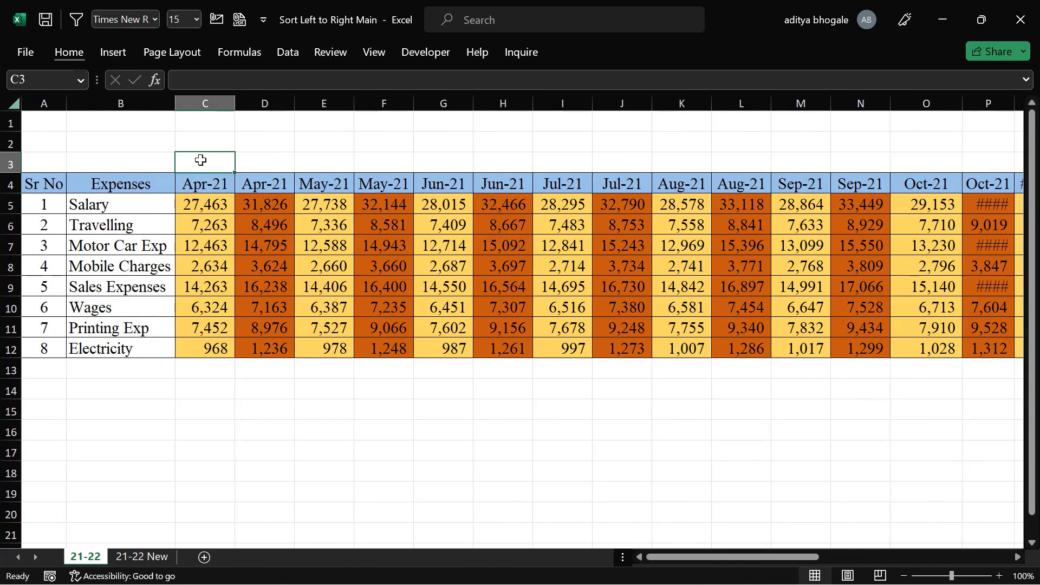
pyautogui.write('1')
pyautogui.press('Tab')
pyautogui.write('2')
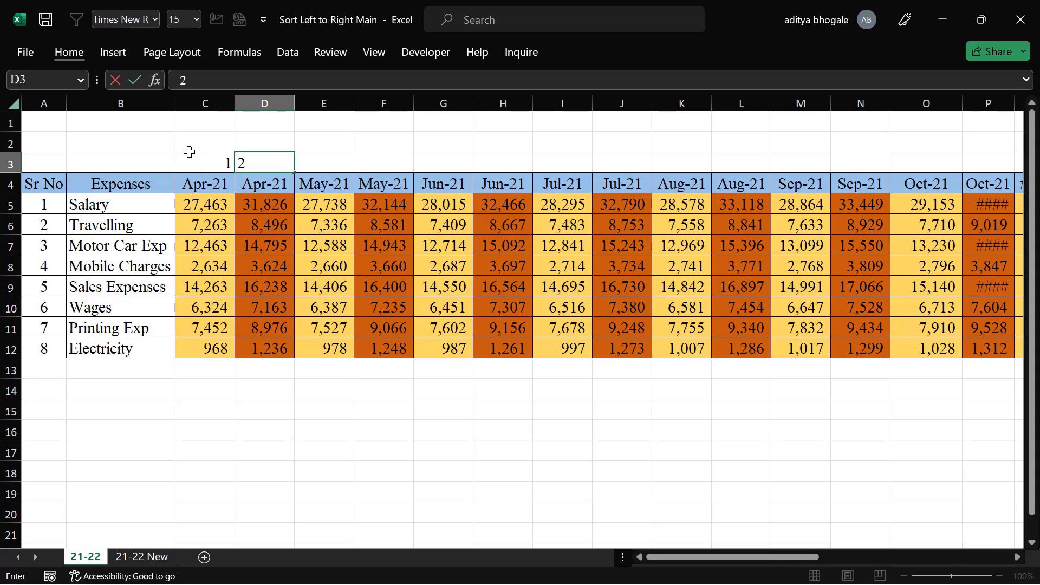
pyautogui.press('Down')
pyautogui.moveTo(215, 163); pyautogui.dragTo(999, 187)
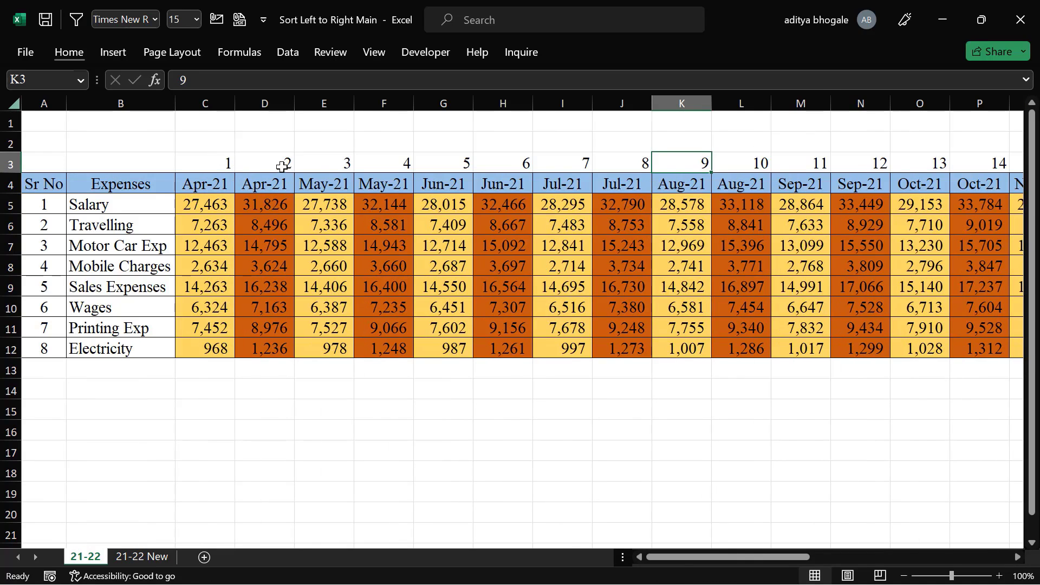
# Review the row 3 numbering and complete it with 26 in AB3 above the last Total column.
pyautogui.click(282, 166)
pyautogui.click(319, 165)
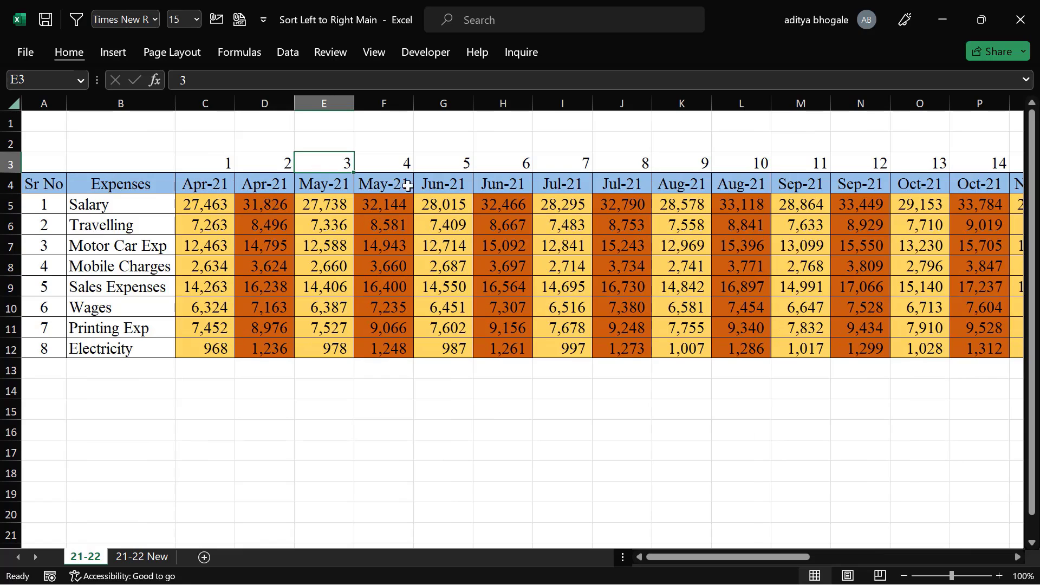
pyautogui.click(401, 164)
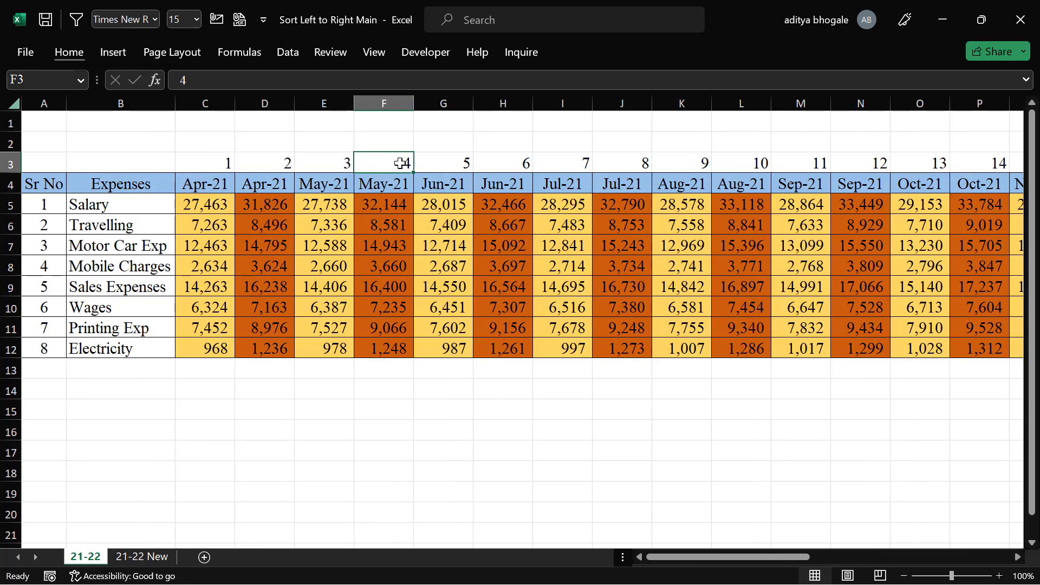
pyautogui.click(449, 167)
pyautogui.hotkey('ctrl', 'Right')
pyautogui.press('Right')
pyautogui.press('Right')
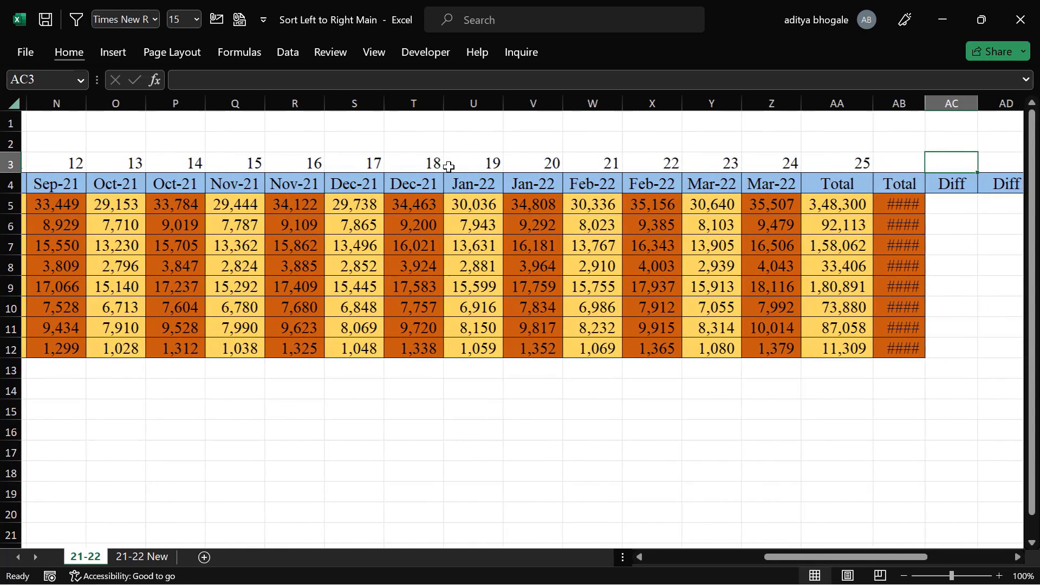
pyautogui.press('Left')
pyautogui.press('Right')
pyautogui.press('Right')
pyautogui.press('Right')
pyautogui.press('Right')
pyautogui.press('Right')
pyautogui.press('Right')
pyautogui.press('Right')
pyautogui.press('Right')
# Enter 2 in AC3 and 4 in AD3, and fill the even-number series through 26 in AO3.
pyautogui.click(600, 163)
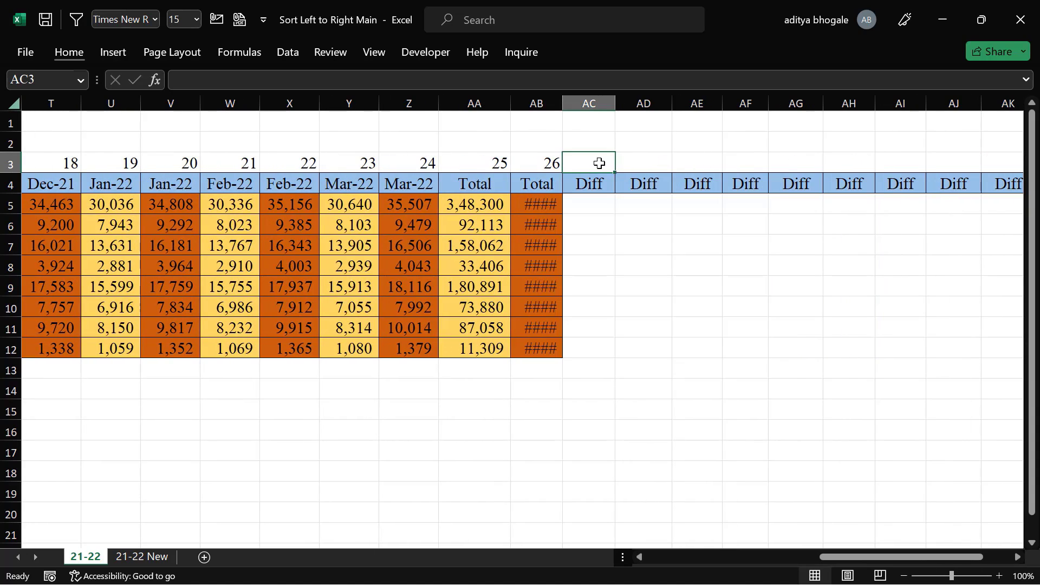
pyautogui.write('2')
pyautogui.press('Right')
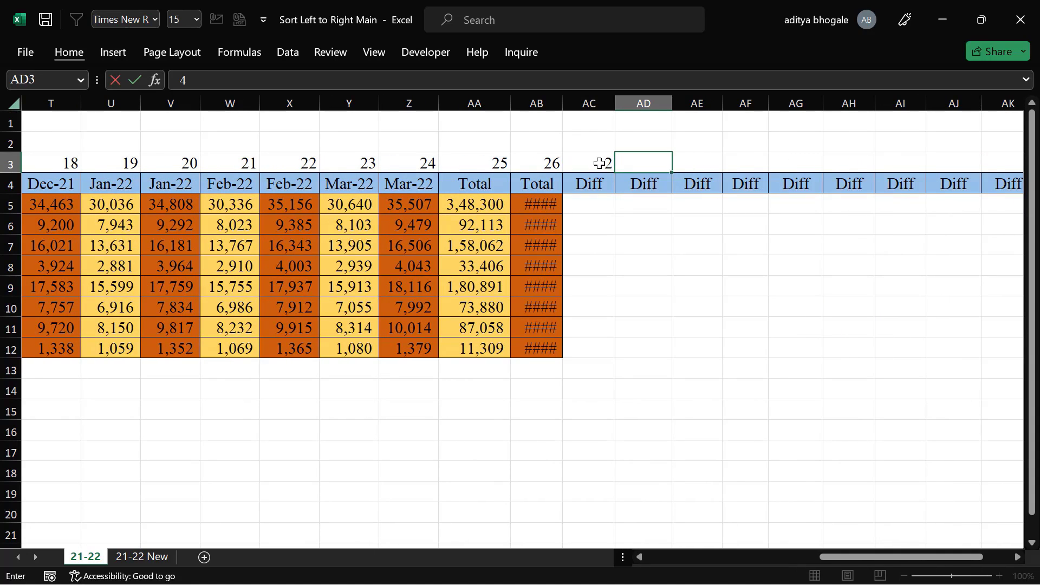
pyautogui.press('Return')
pyautogui.click(558, 164)
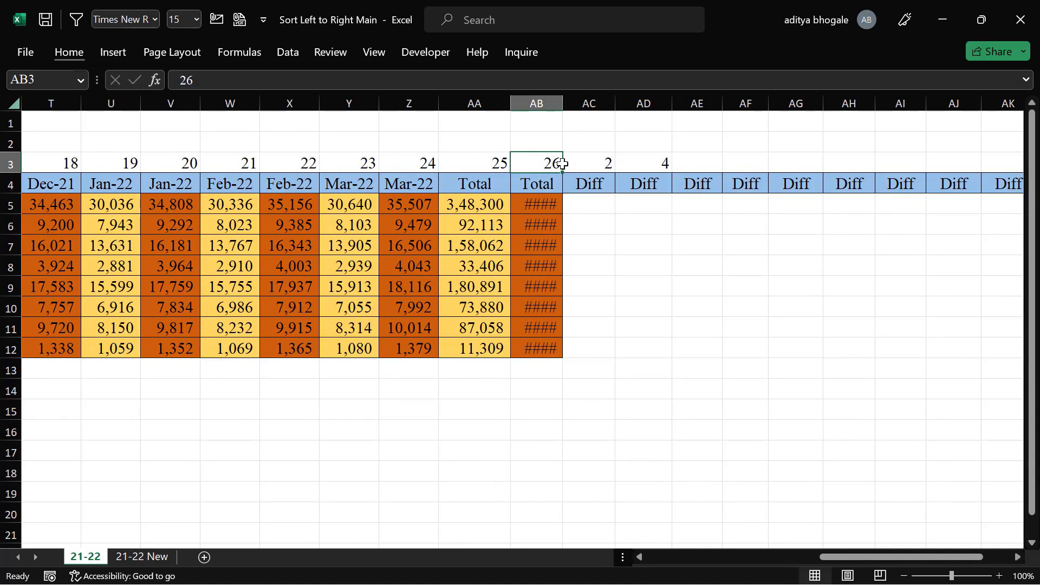
pyautogui.moveTo(605, 163); pyautogui.dragTo(993, 170)
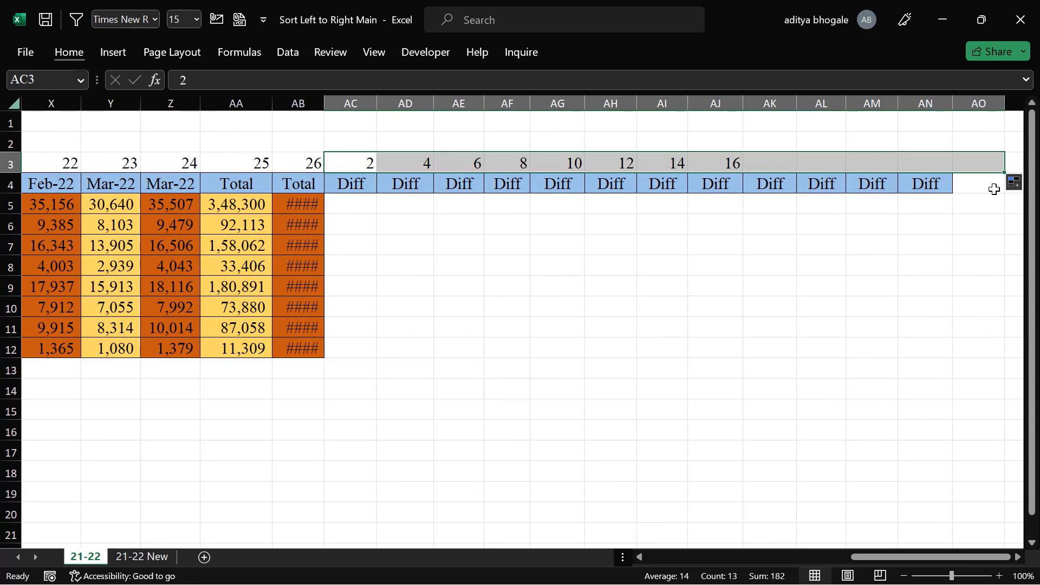
# Copy the Diff heading from AN4 to AO4, beneath the last even number.
pyautogui.click(916, 186)
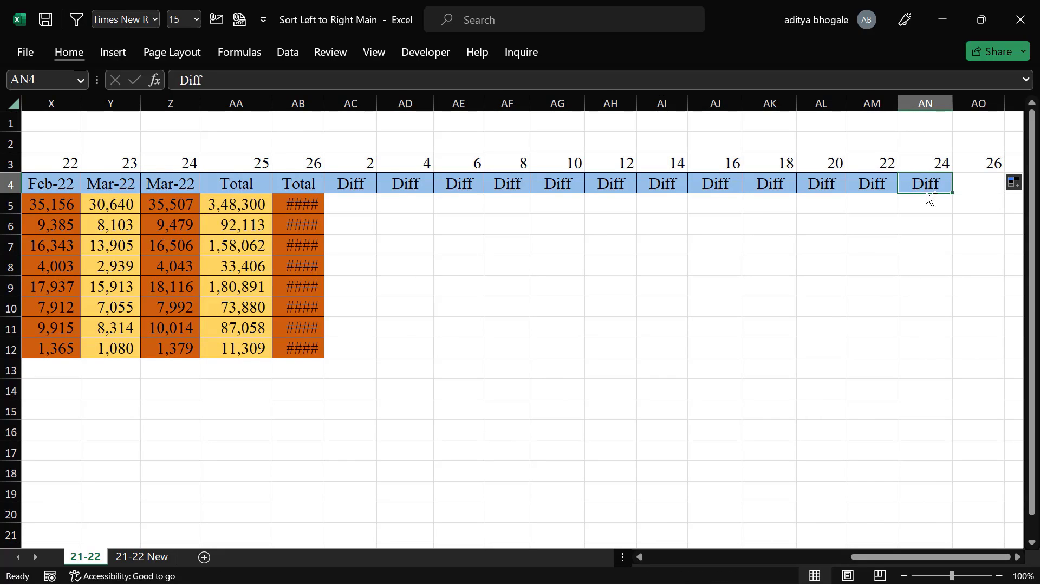
pyautogui.hotkey('ctrl', 'c')
pyautogui.click(974, 183)
pyautogui.hotkey('ctrl', 'v')
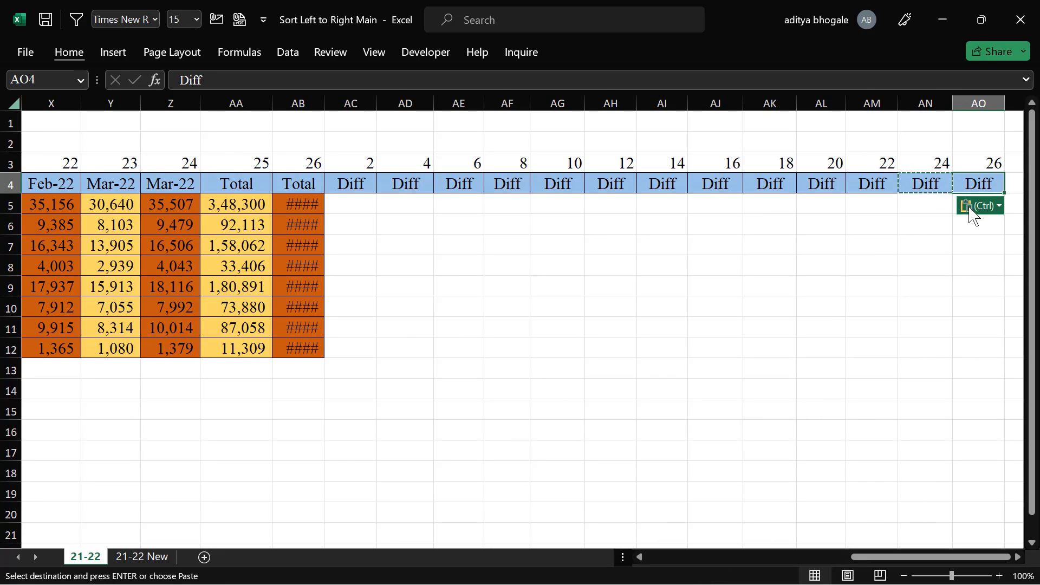
# Check the even numbers above the Diff headings against the row 3 numbering of the month columns.
pyautogui.click(758, 161)
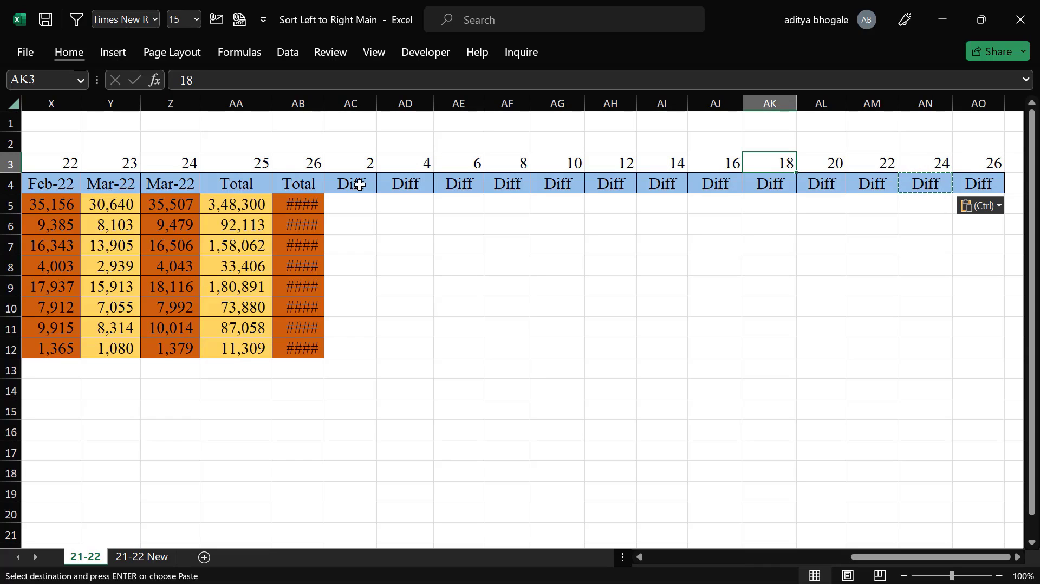
pyautogui.click(360, 185)
pyautogui.click(362, 161)
pyautogui.click(410, 164)
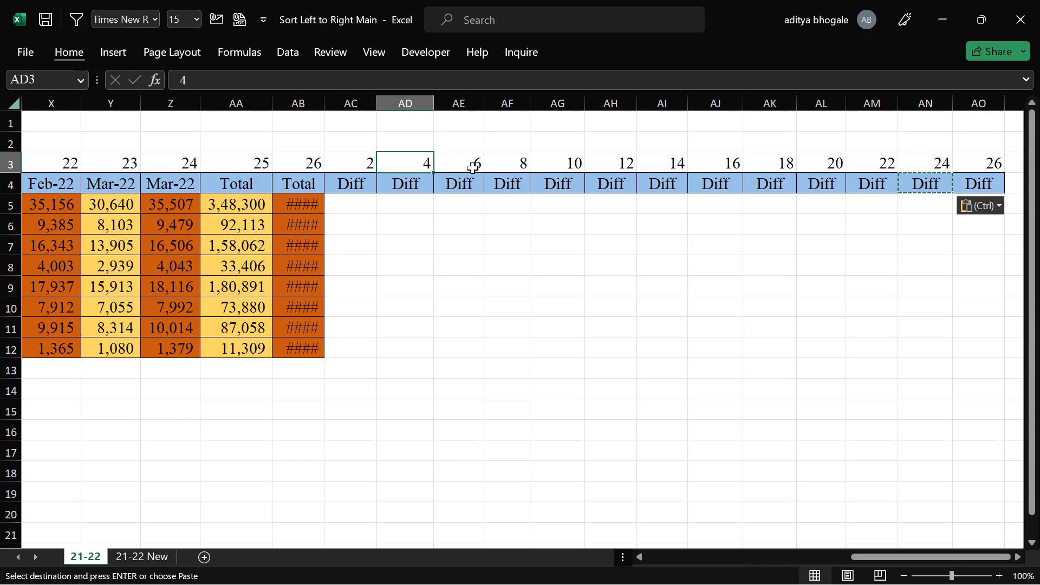
pyautogui.click(473, 167)
pyautogui.click(524, 164)
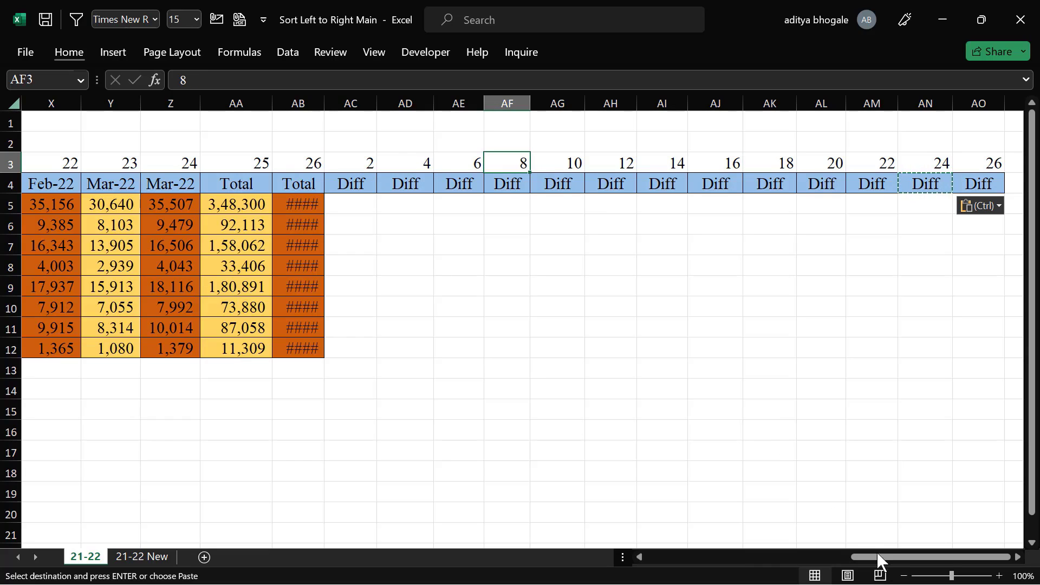
pyautogui.moveTo(878, 558); pyautogui.dragTo(629, 559)
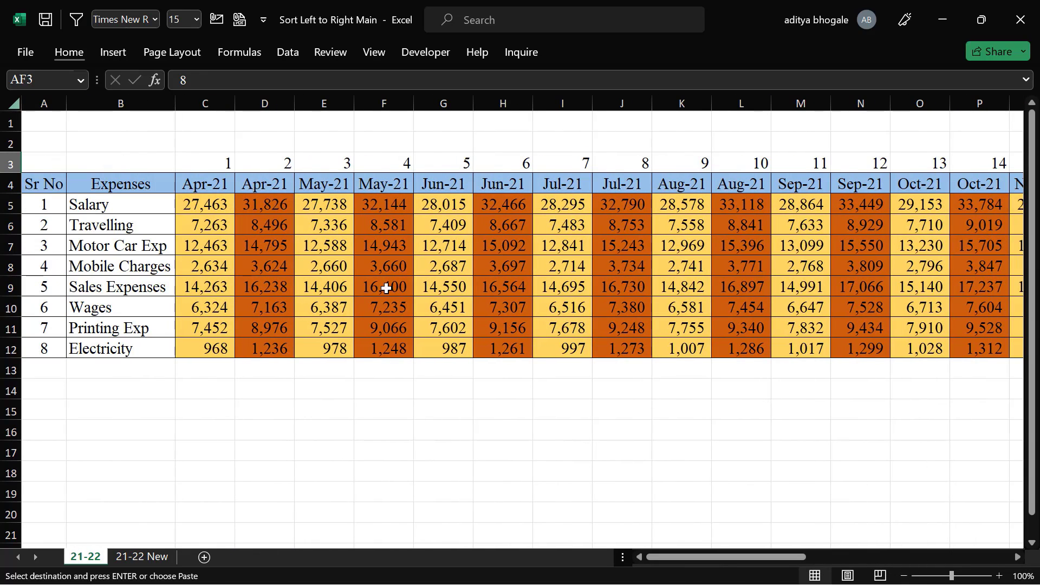
# Check the row 3 numbers above the April, May and first June columns.
pyautogui.click(274, 169)
pyautogui.click(329, 166)
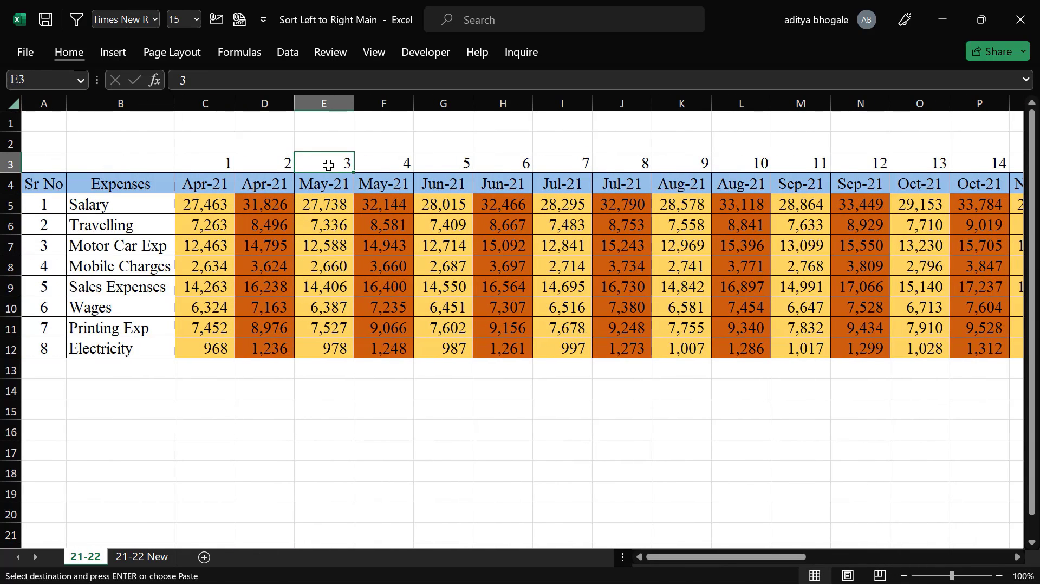
pyautogui.click(405, 165)
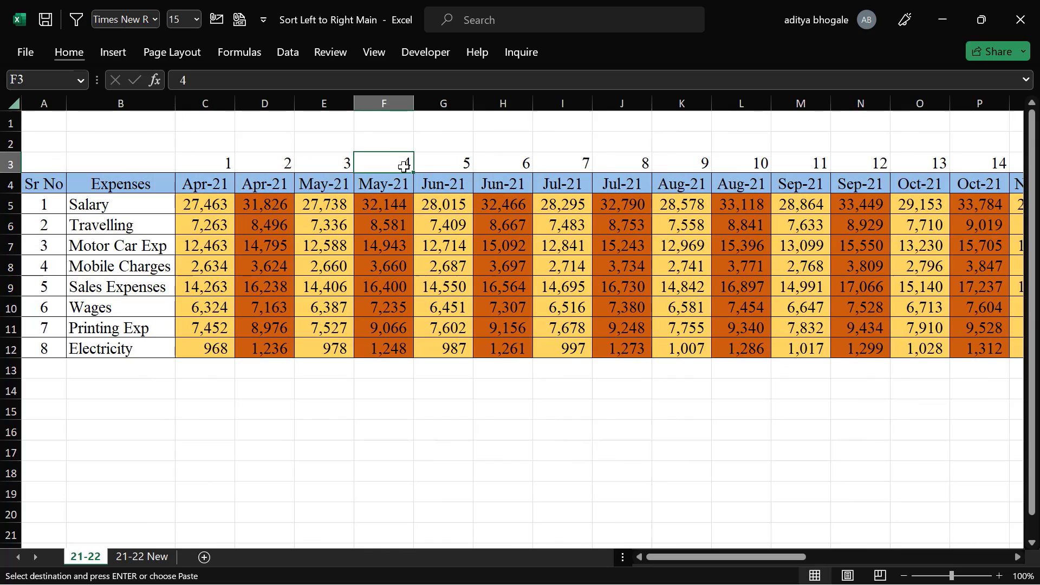
pyautogui.click(444, 157)
# Select the numbered table from C3 to AO12 and open a custom sort for it.
pyautogui.click(219, 160)
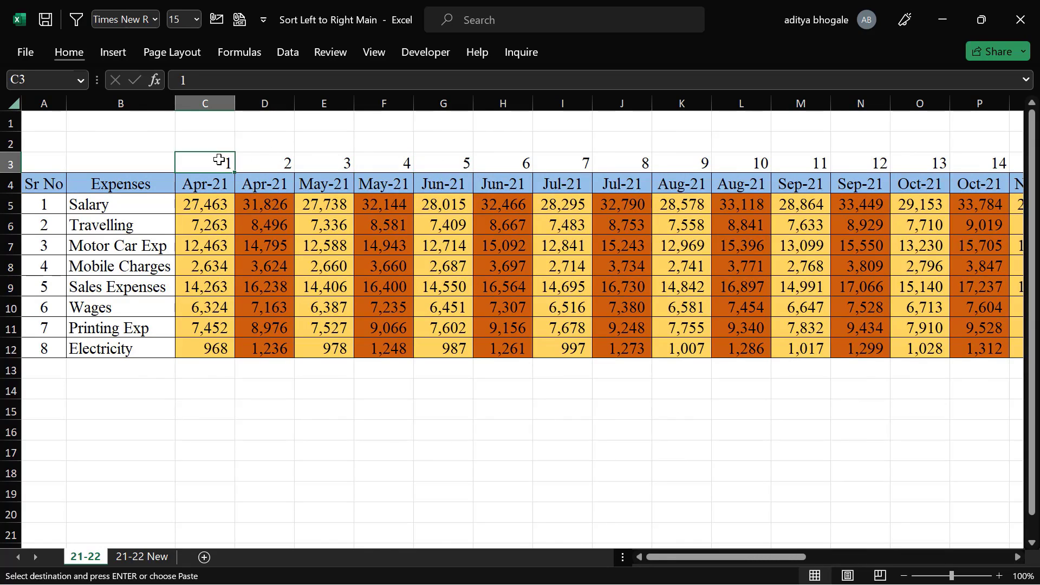
pyautogui.hotkey('ctrl', 'v')
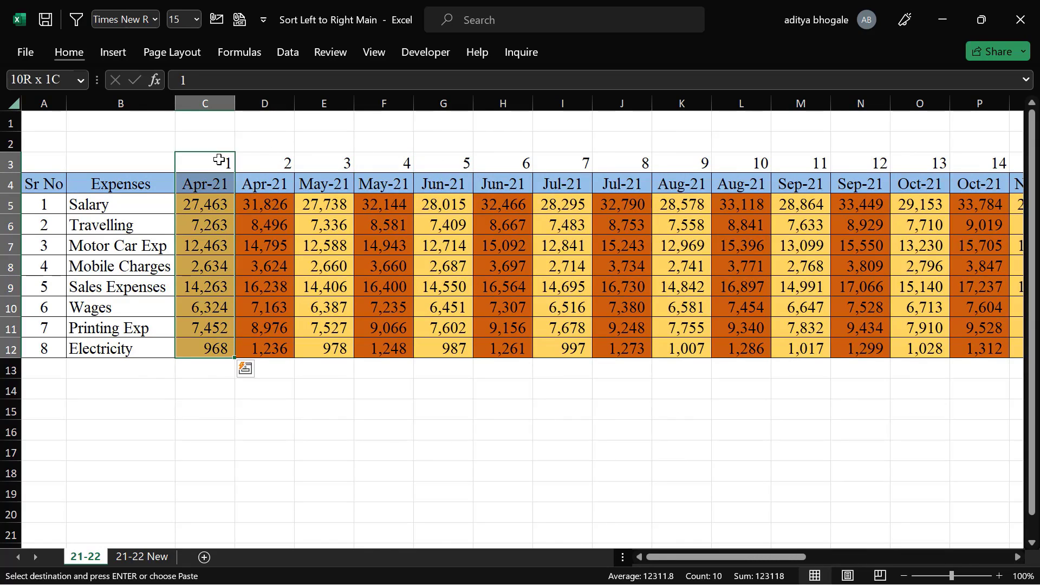
pyautogui.hotkey('ctrl', 'shift', 'Right')
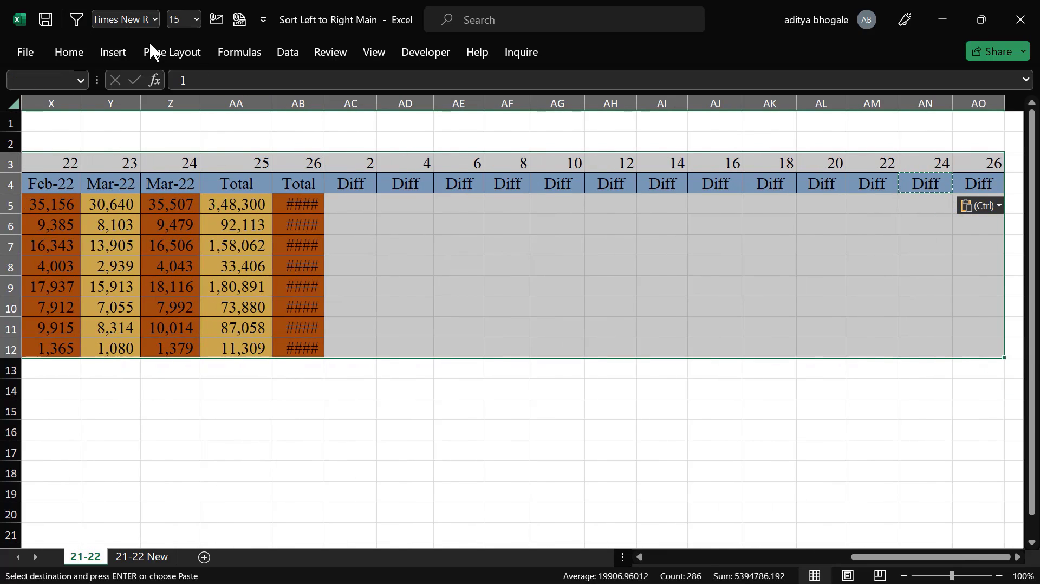
pyautogui.click(79, 47)
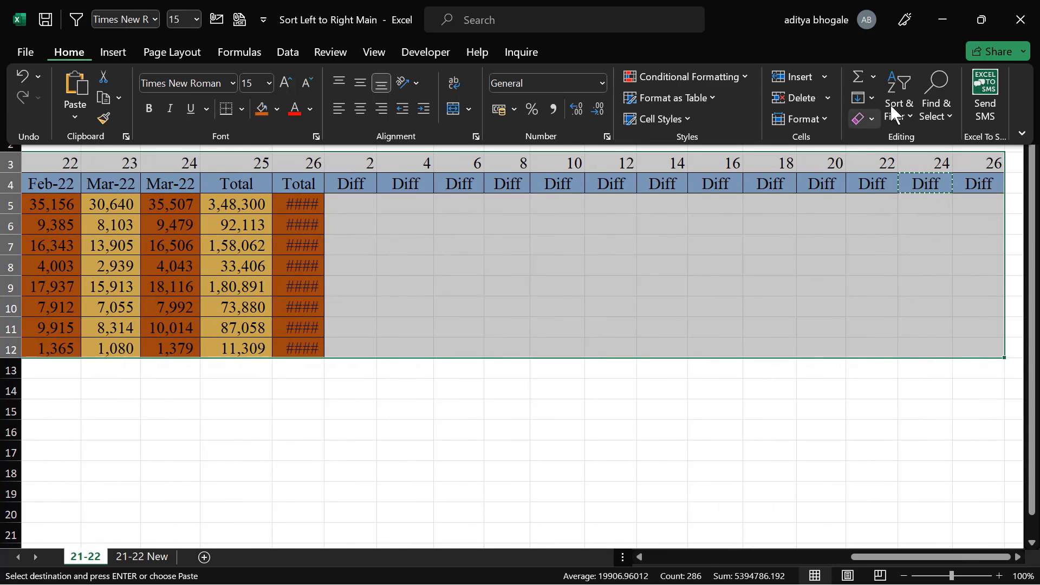
pyautogui.click(901, 103)
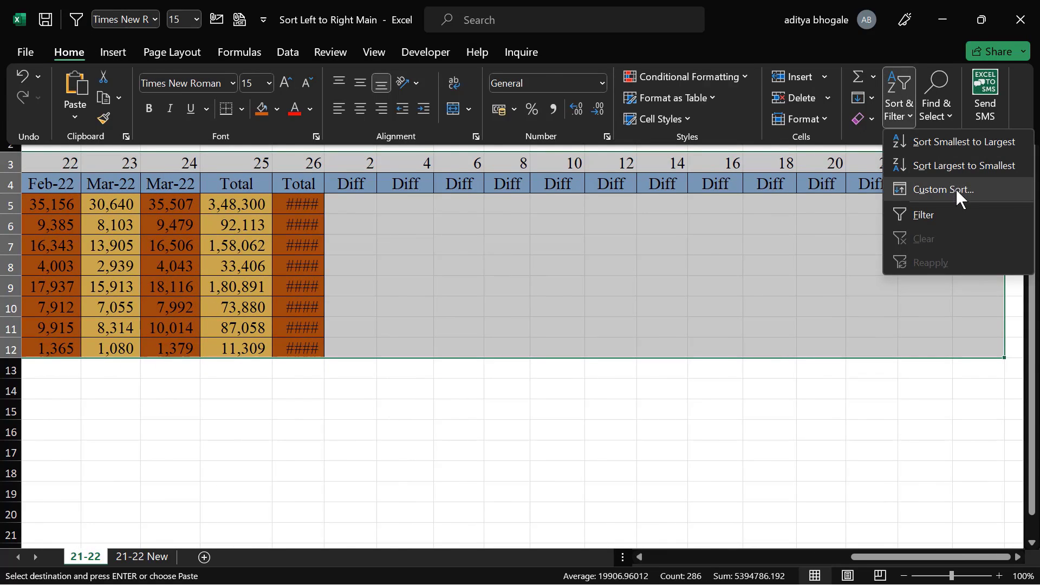
pyautogui.click(955, 188)
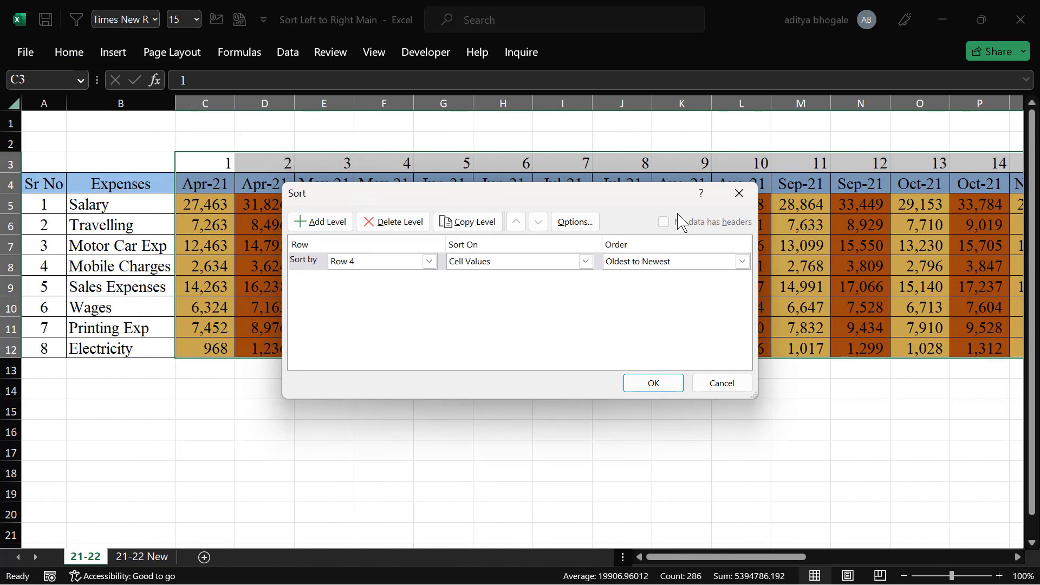
# Sort the selected columns left to right by Row 3 cell values, smallest to largest.
pyautogui.click(575, 222)
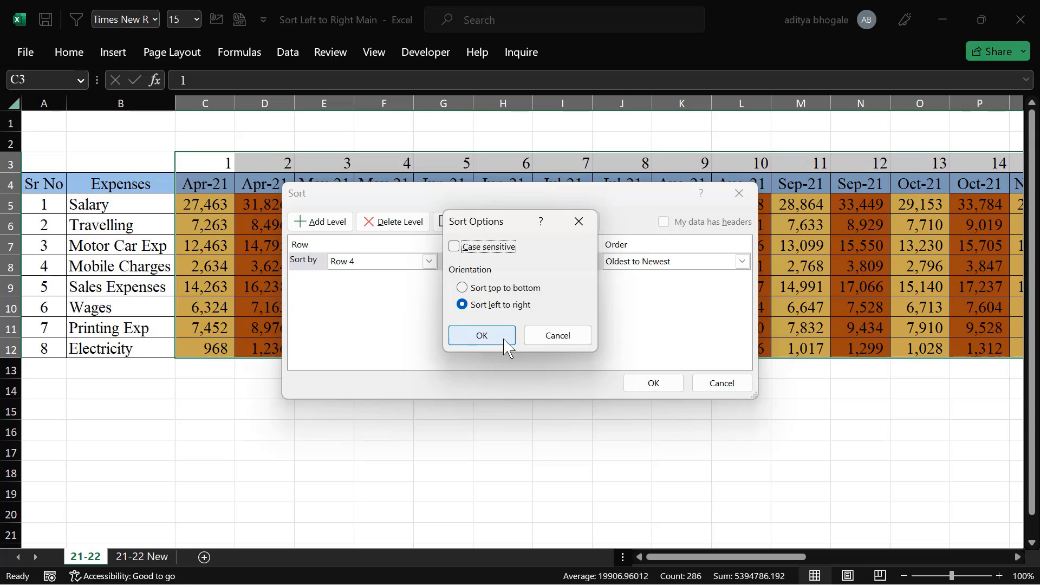
pyautogui.click(482, 335)
pyautogui.click(429, 262)
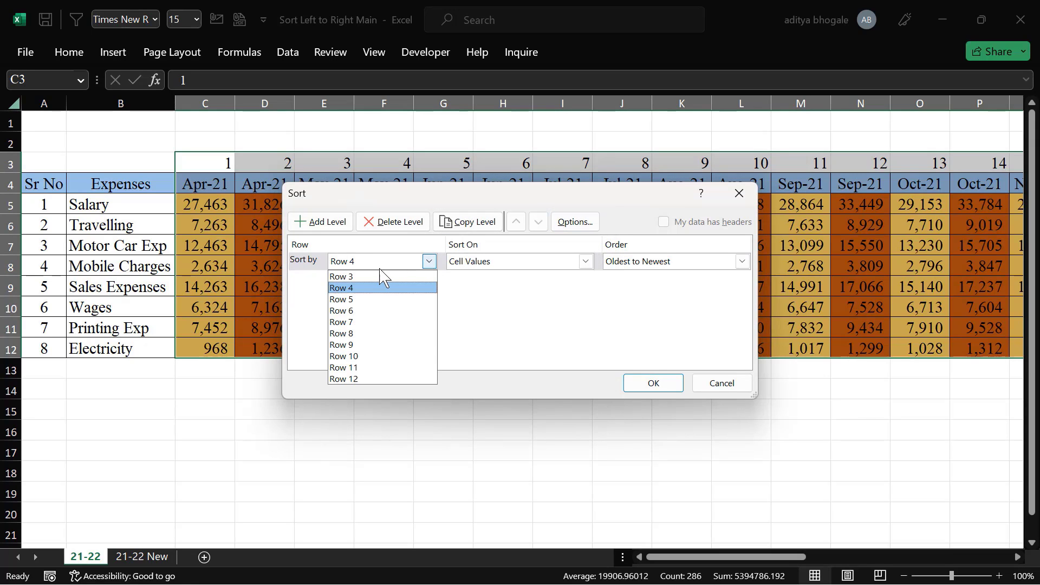
pyautogui.click(350, 277)
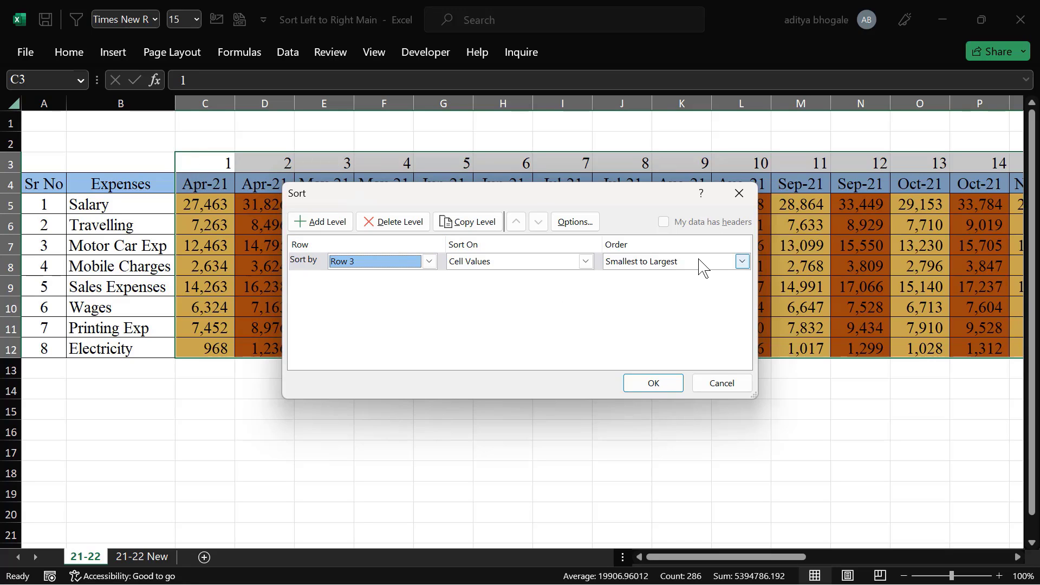
pyautogui.click(654, 383)
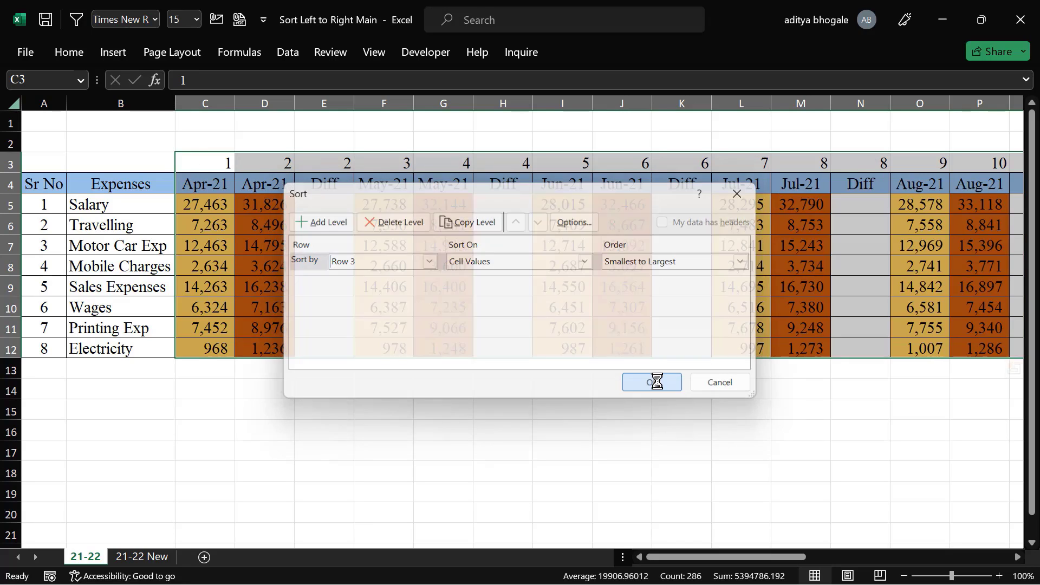
pyautogui.click(324, 307)
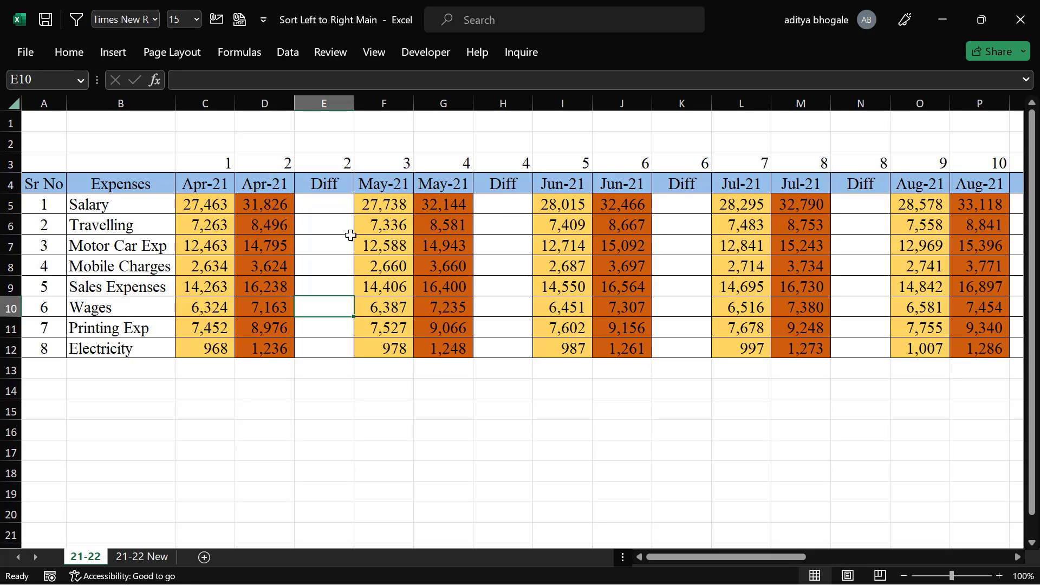
# Select only the blank cells within C4:AO12, under the Diff headings, using Go To Special.
pyautogui.click(209, 180)
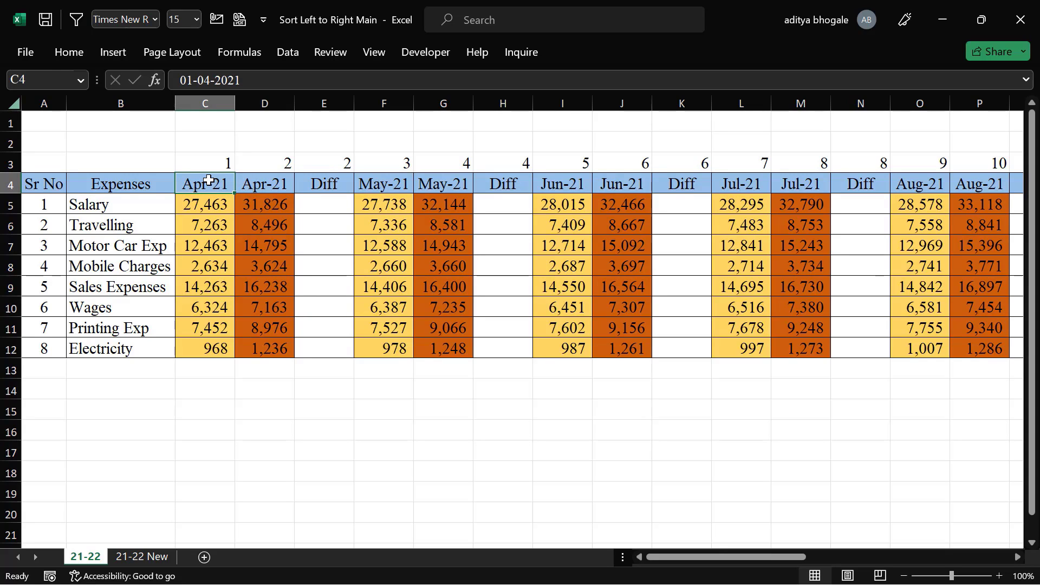
pyautogui.hotkey('ctrl', 'shift', 'Down')
pyautogui.hotkey('ctrl', 'shift', 'Right')
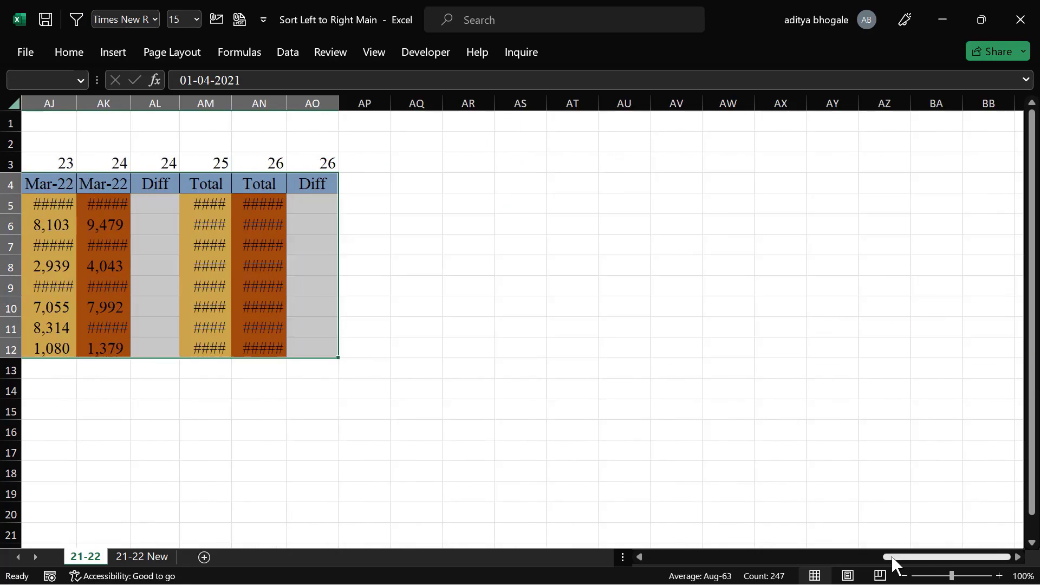
pyautogui.moveTo(892, 559); pyautogui.dragTo(650, 558)
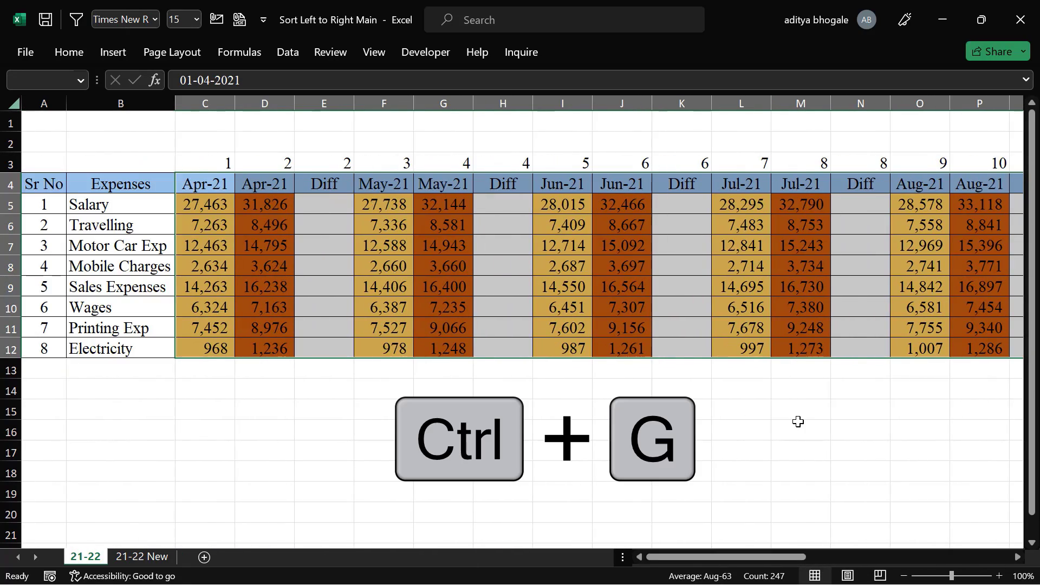
pyautogui.hotkey('ctrl', 'g')
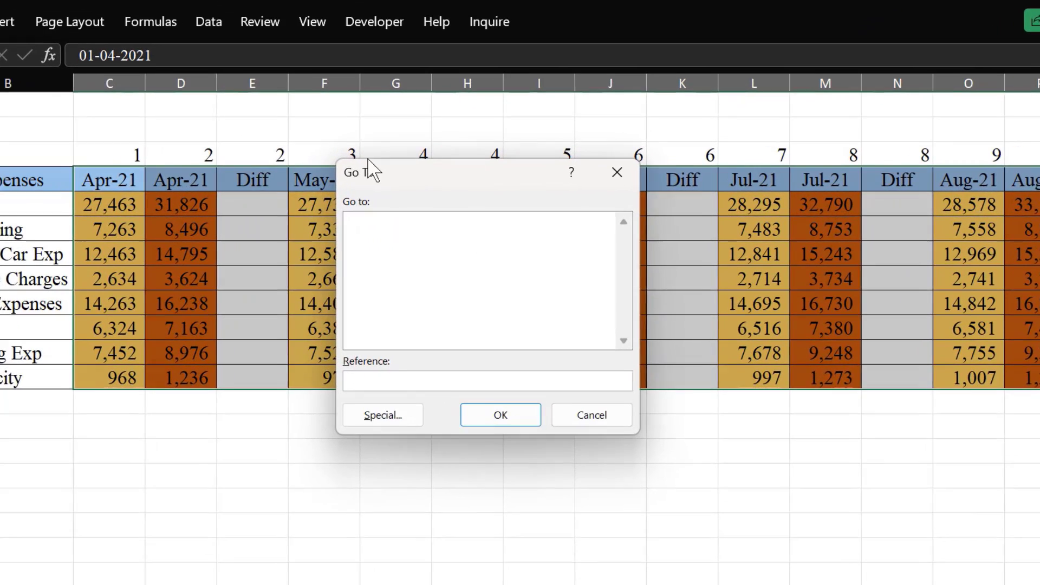
pyautogui.click(382, 415)
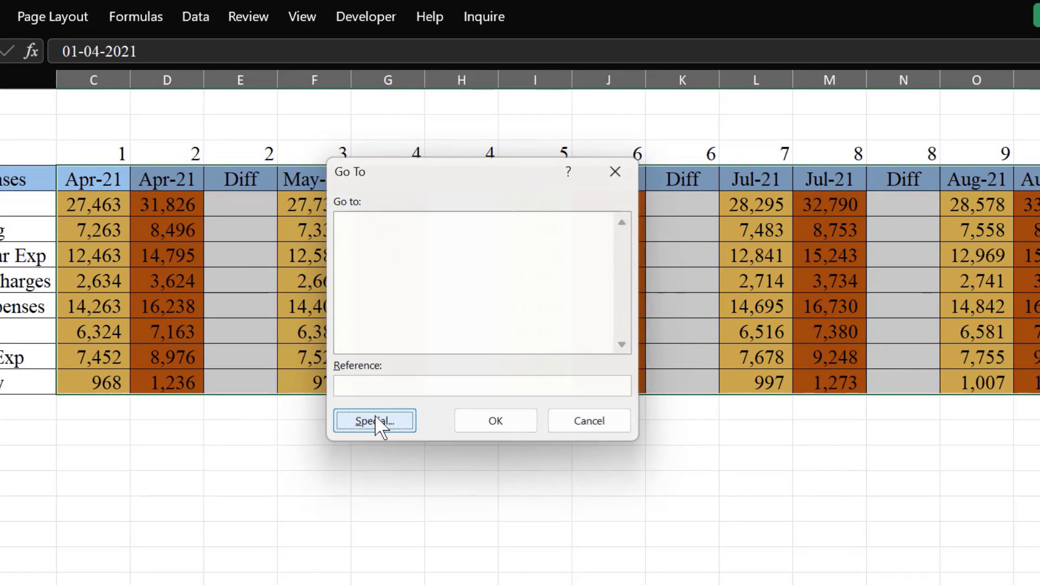
pyautogui.click(358, 334)
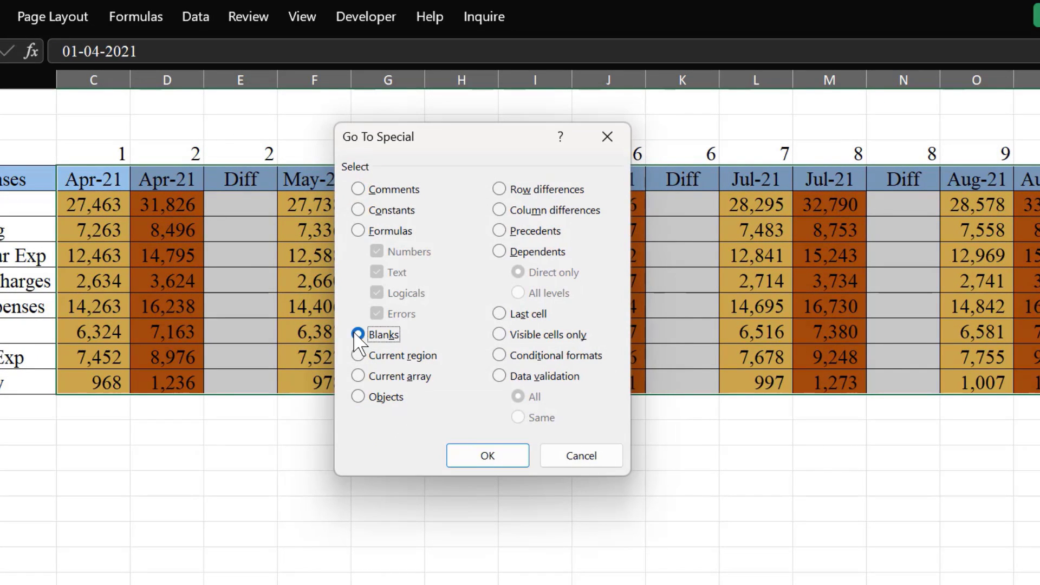
pyautogui.click(488, 456)
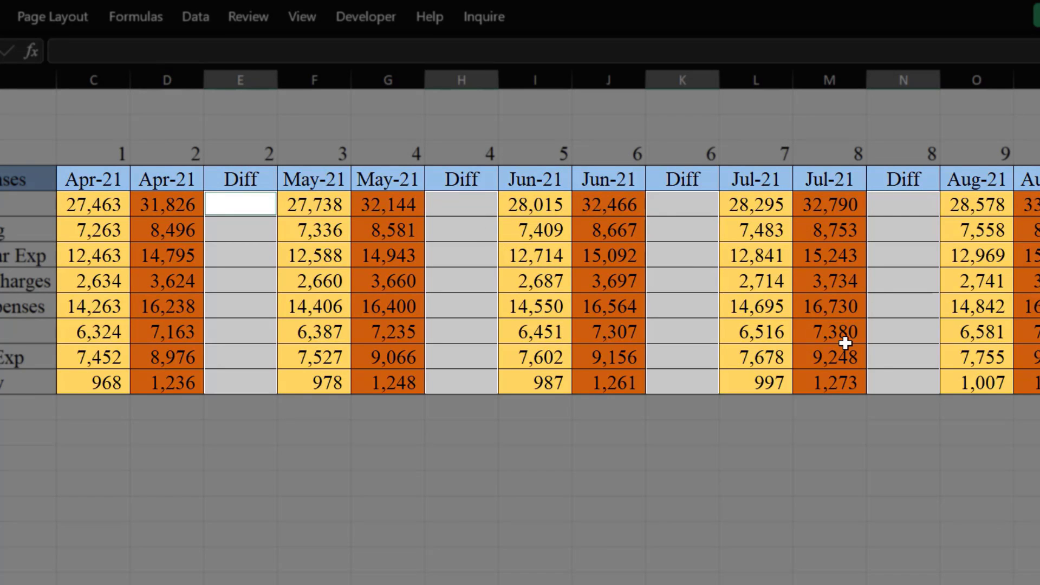
# Fill all selected blank Diff cells at once with the relative formula =D5-C5.
pyautogui.write('=')
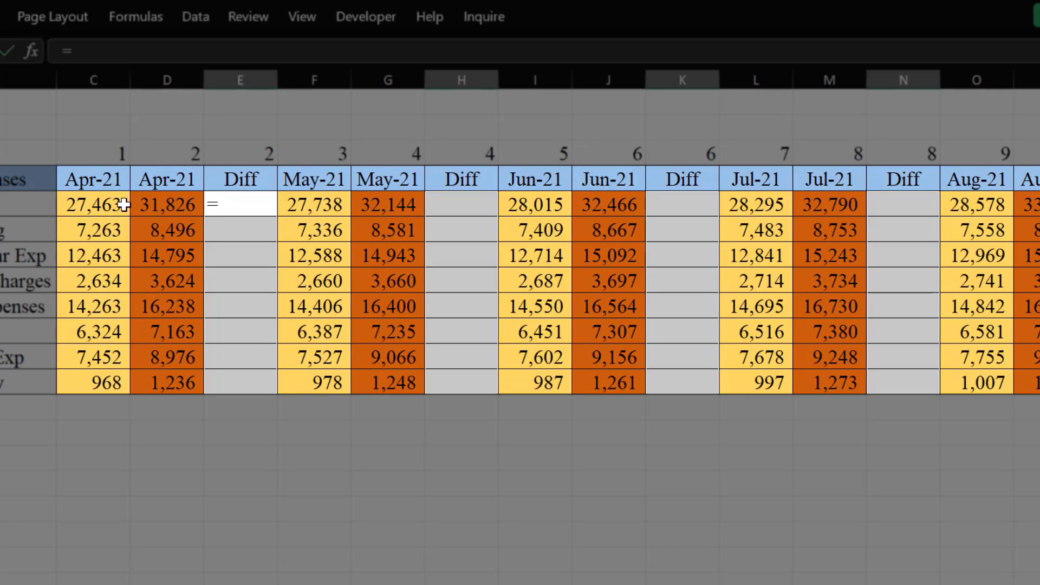
pyautogui.click(174, 201)
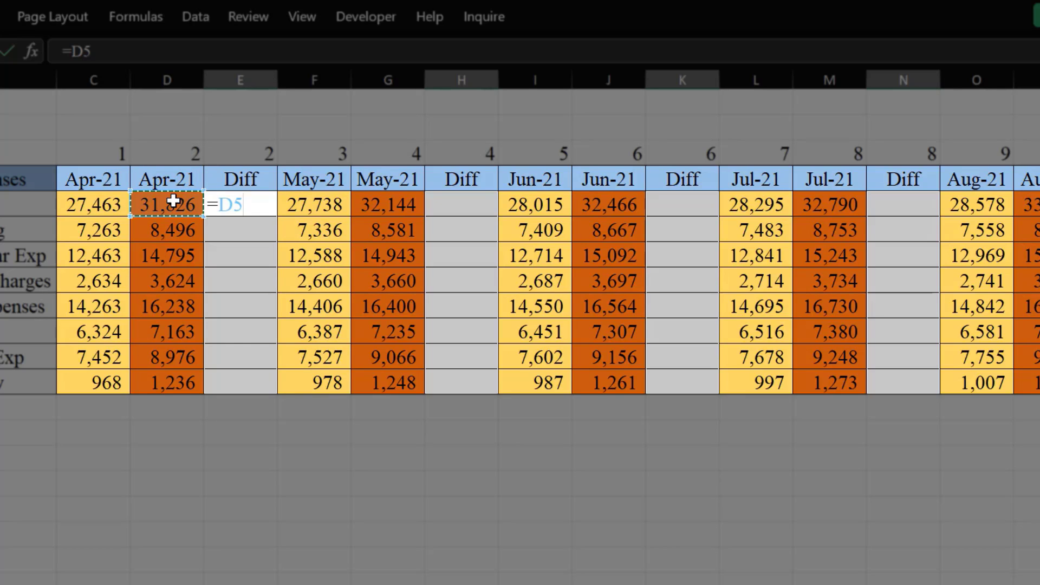
pyautogui.write('-')
pyautogui.click(79, 206)
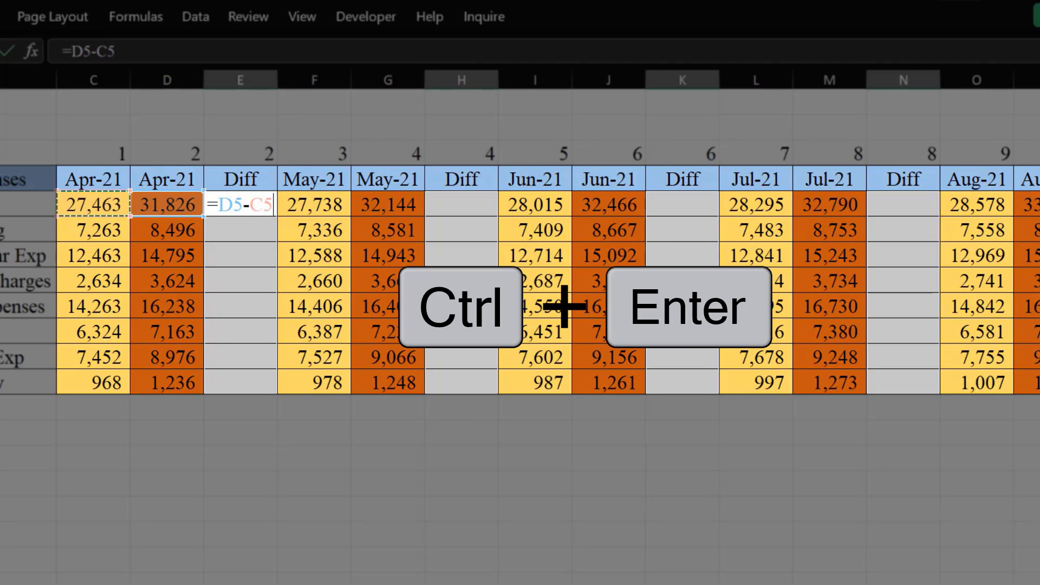
pyautogui.hotkey('ctrl', 'Return')
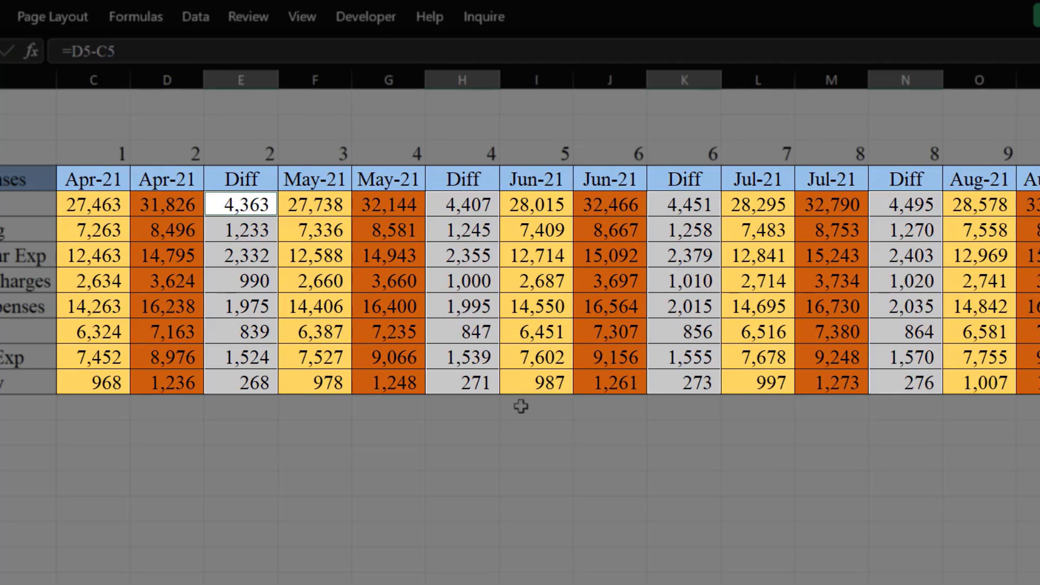
# Check the difference formulas in the May Diff column and in the last Diff column beside the Totals.
pyautogui.click(490, 297)
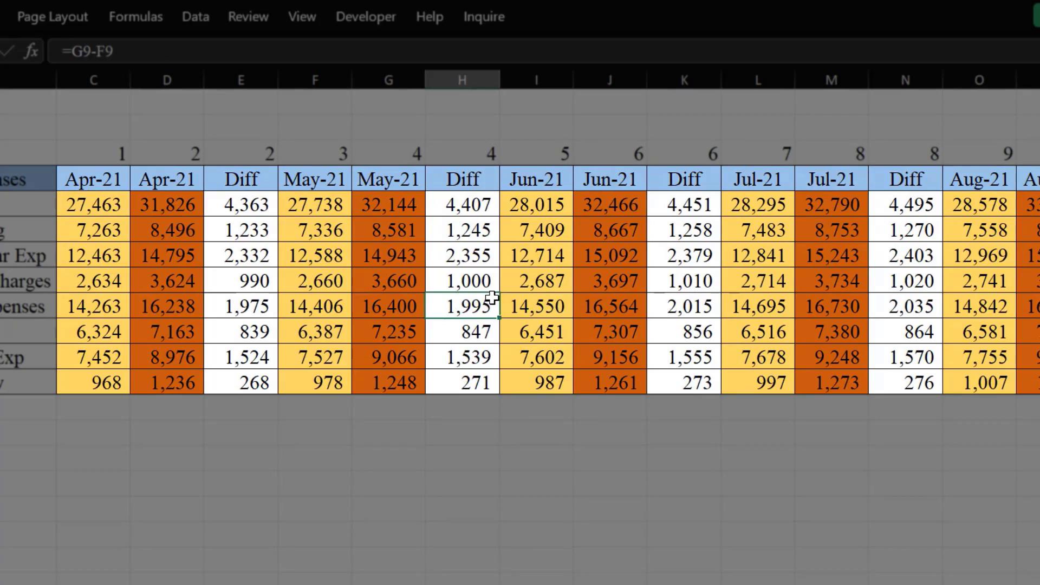
pyautogui.doubleClick(492, 297)
pyautogui.press('Escape')
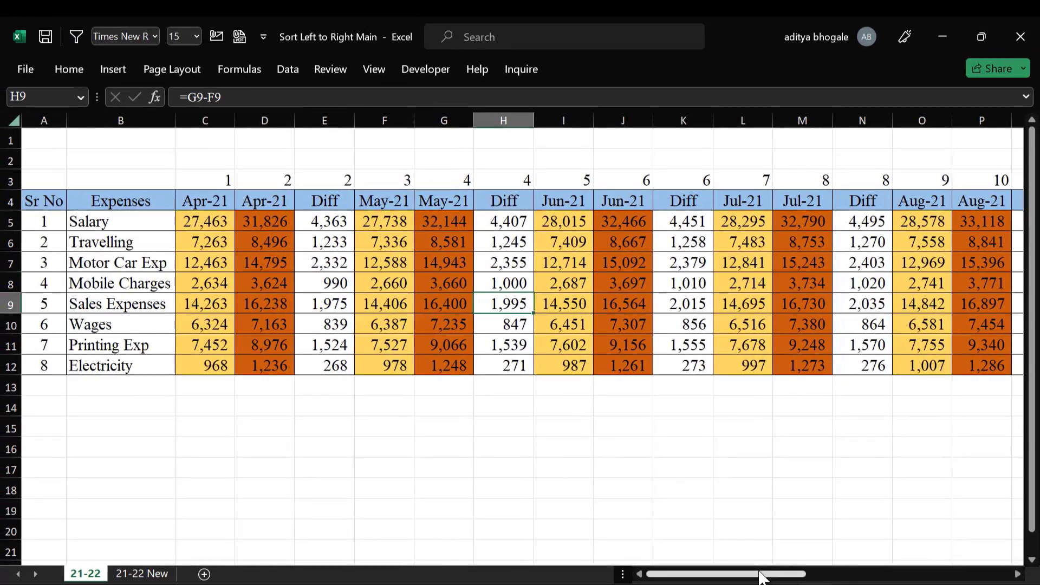
pyautogui.moveTo(762, 576); pyautogui.dragTo(970, 583)
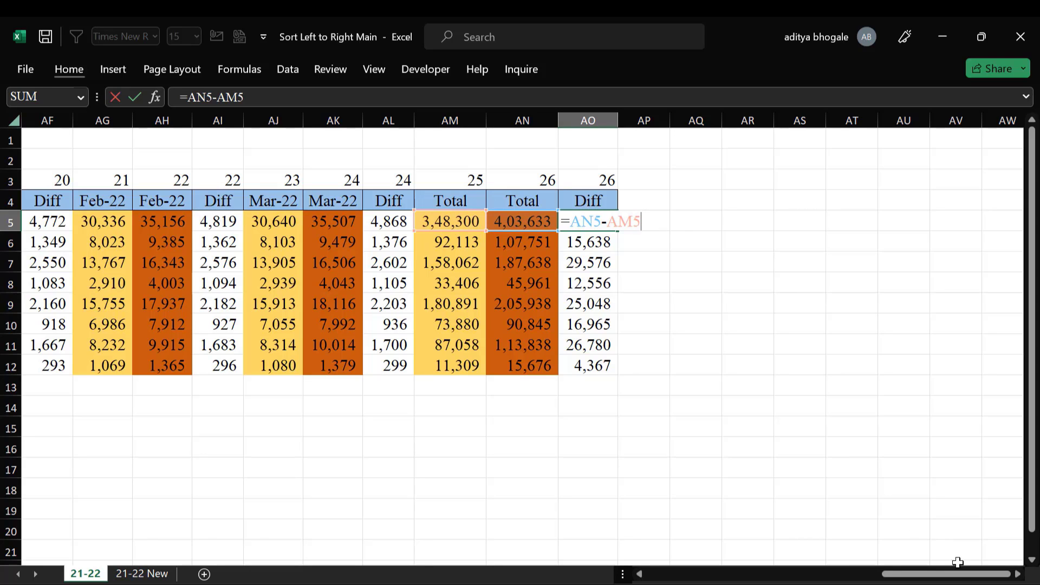
pyautogui.press('Escape')
pyautogui.moveTo(952, 578); pyautogui.dragTo(653, 582)
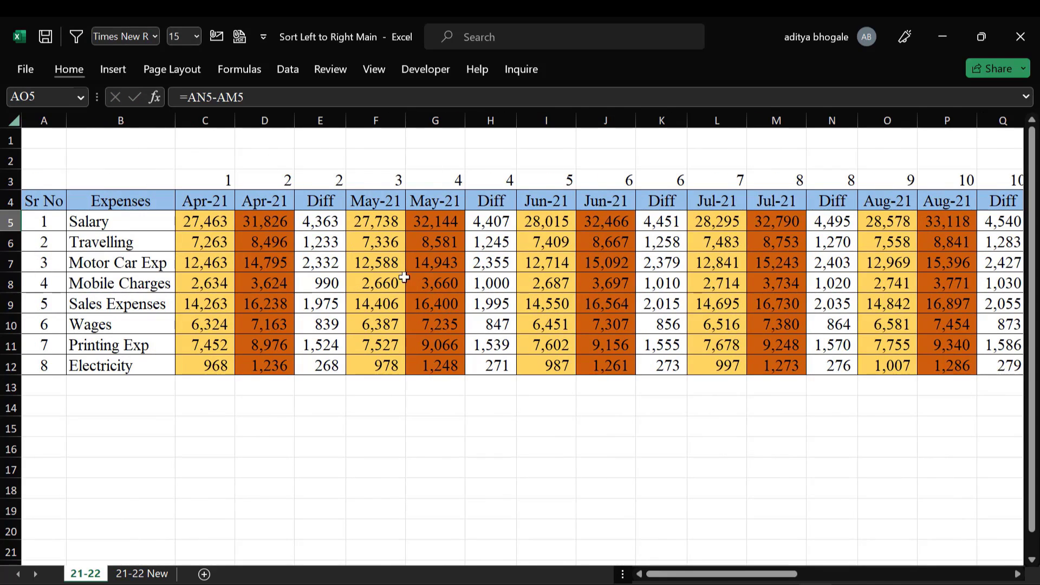
pyautogui.click(320, 262)
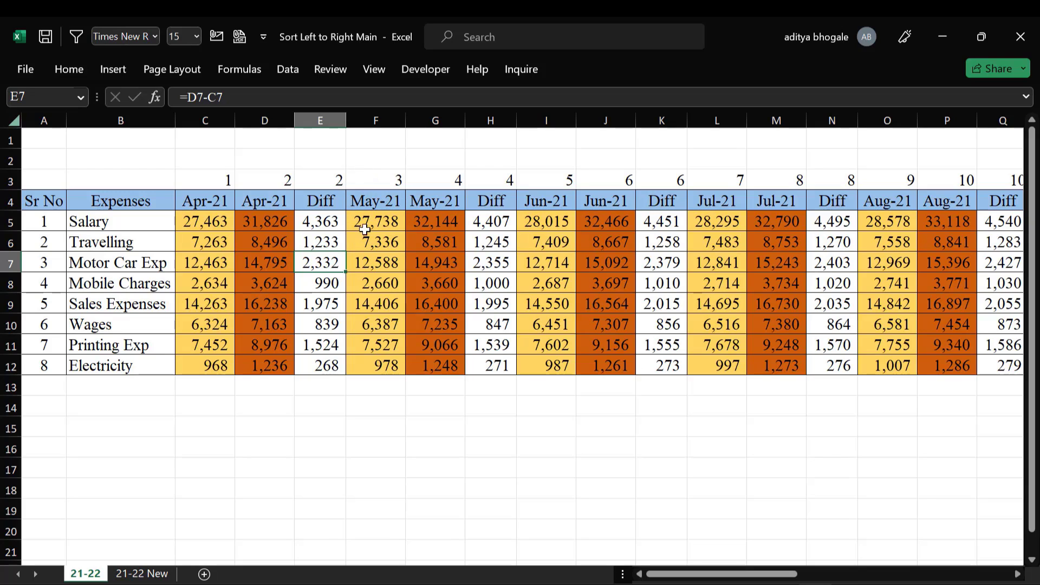
# Renumber row 3 consecutively from 1 in C3 to 39 in AO3, clearing the extra number from AP3.
pyautogui.moveTo(225, 182); pyautogui.dragTo(286, 180)
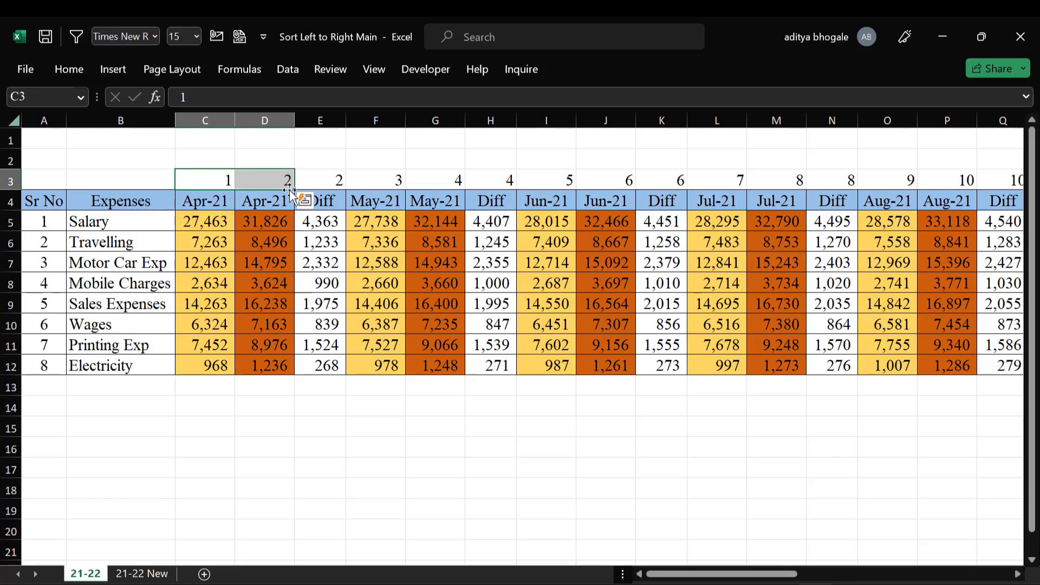
pyautogui.moveTo(297, 189); pyautogui.dragTo(976, 192)
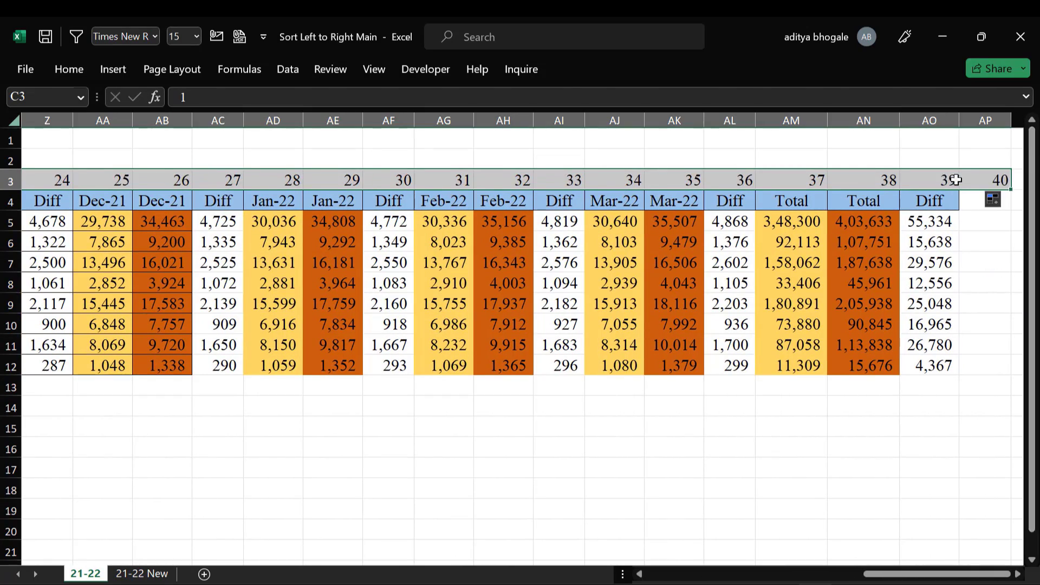
pyautogui.click(1001, 183)
pyautogui.press('Delete')
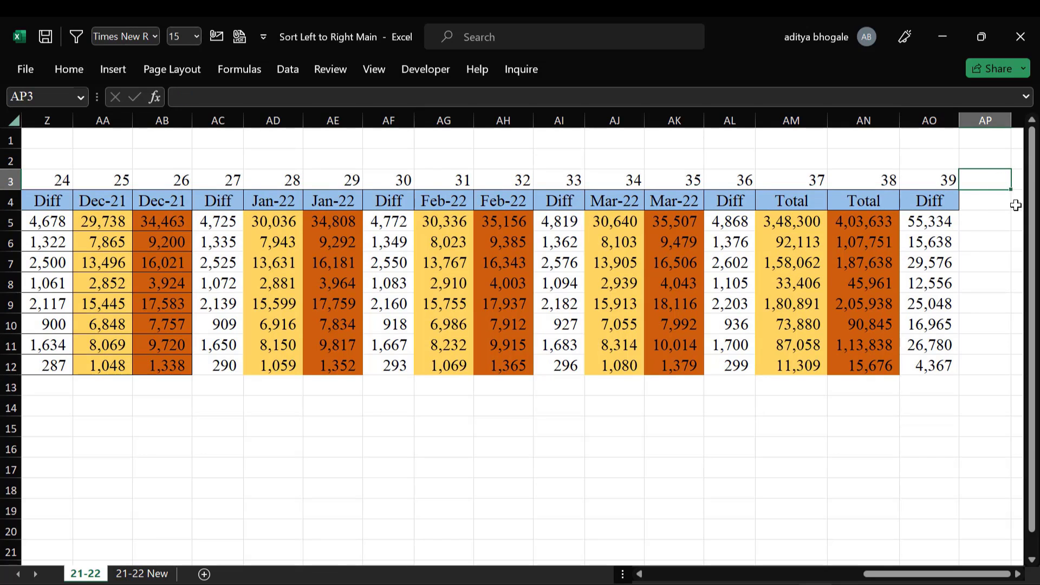
# Review the new consecutive numbers above the April and May Diff columns.
pyautogui.hotkey('ctrl', 'Left')
pyautogui.hotkey('ctrl', 'Left')
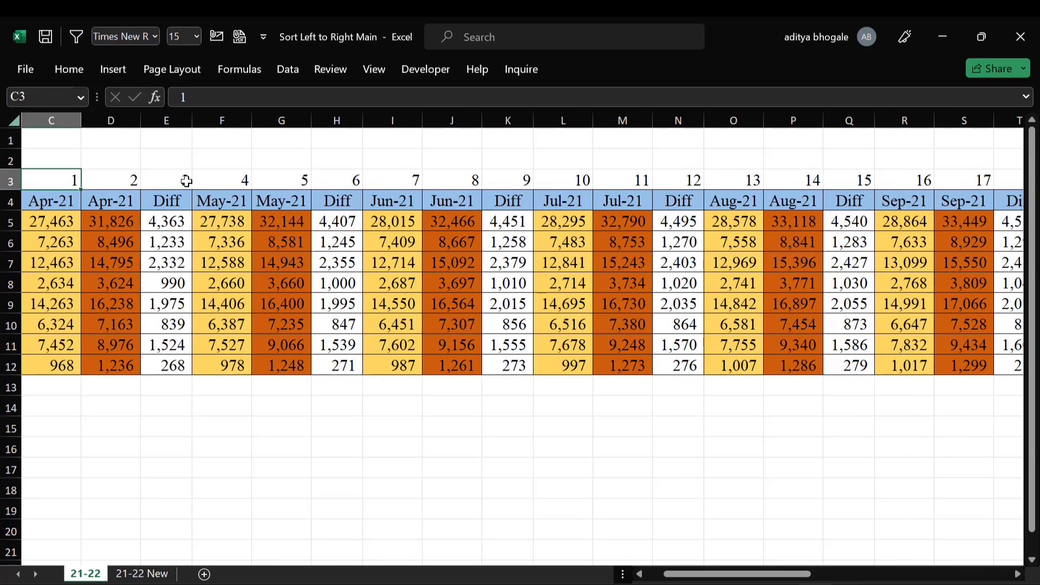
pyautogui.click(185, 181)
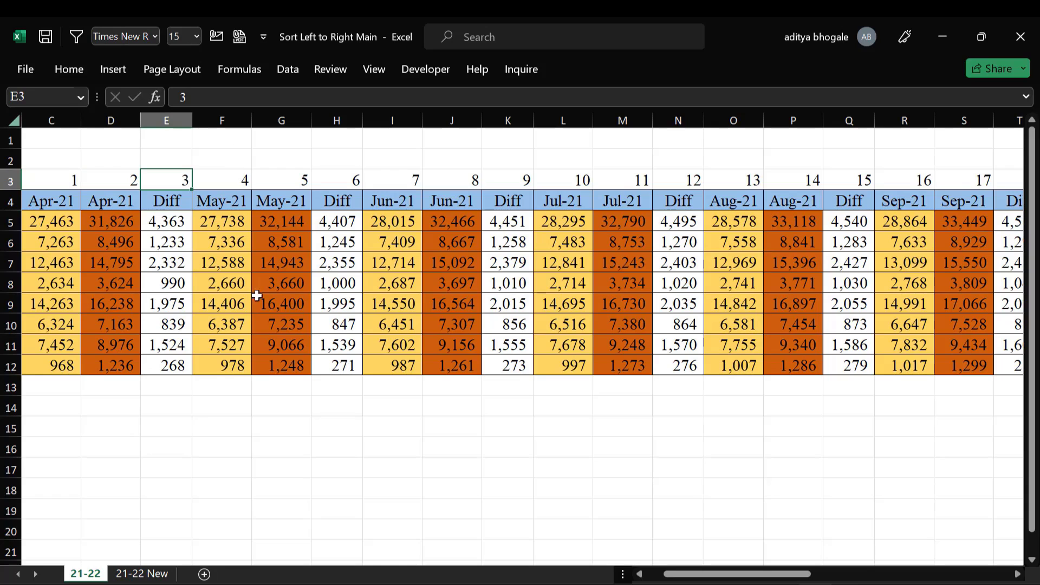
pyautogui.click(353, 176)
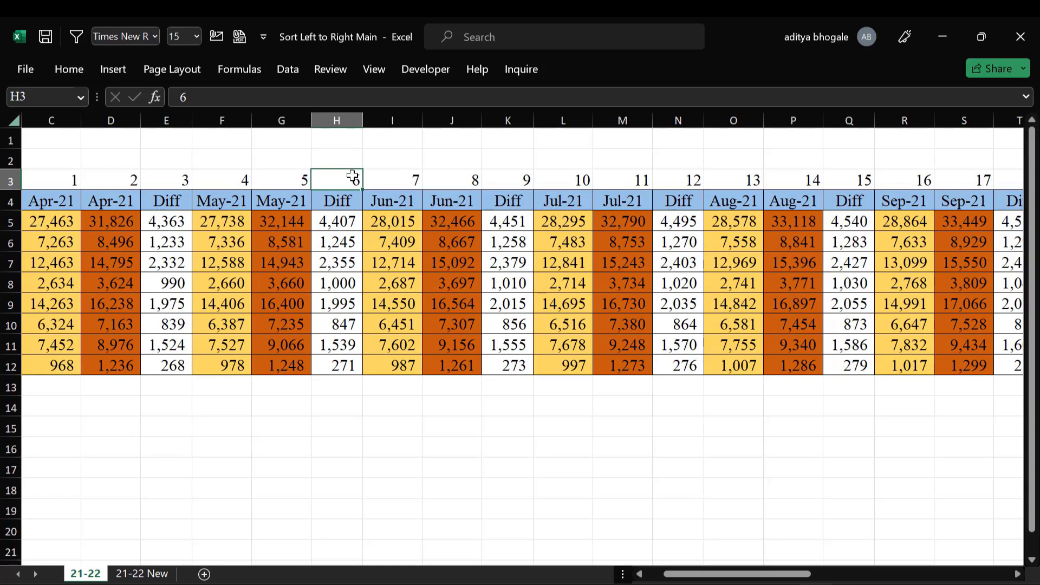
# Enter the helper numbers 3 in AP3 and 6 in AQ3, just past the last numbered Diff column.
pyautogui.click(403, 182)
pyautogui.hotkey('ctrl', 'Right')
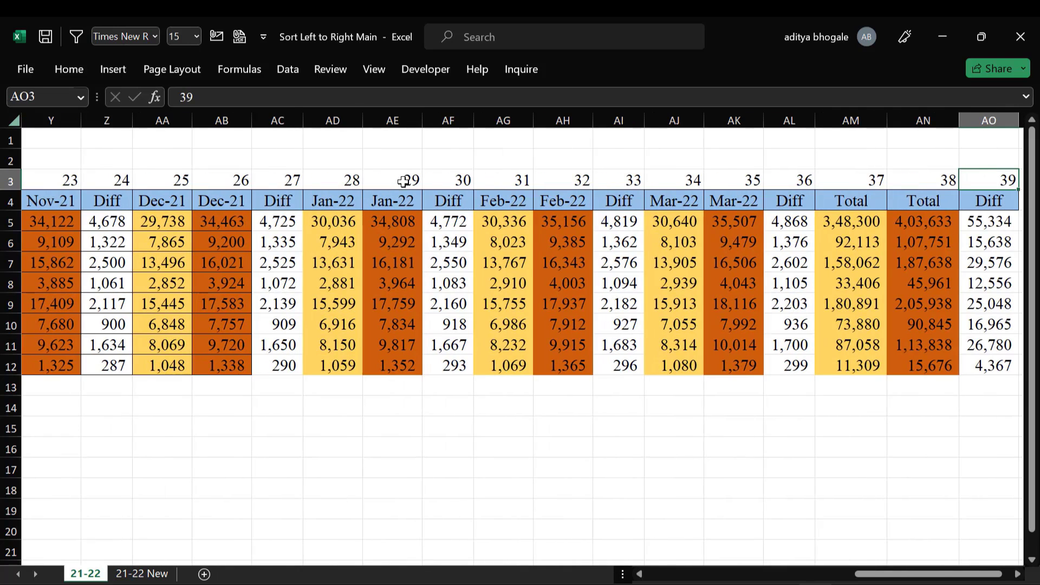
pyautogui.press('Right')
pyautogui.press('Right')
pyautogui.press('Left')
pyautogui.write('3')
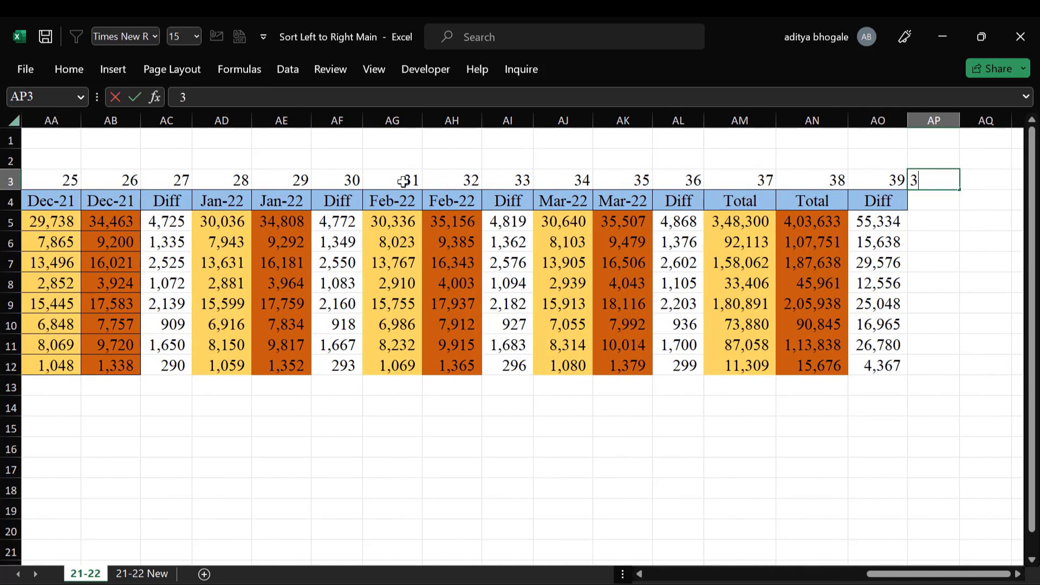
pyautogui.press('Tab')
pyautogui.write('6')
pyautogui.press('Return')
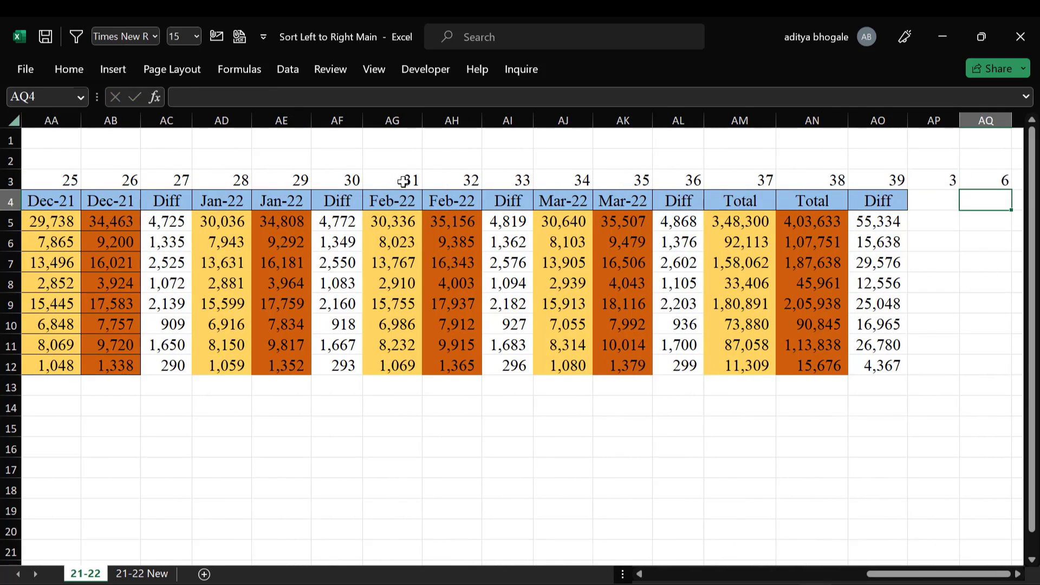
# Extend the helper series from AP3:AQ3 in steps of 3 up to 39 in BB3.
pyautogui.click(896, 175)
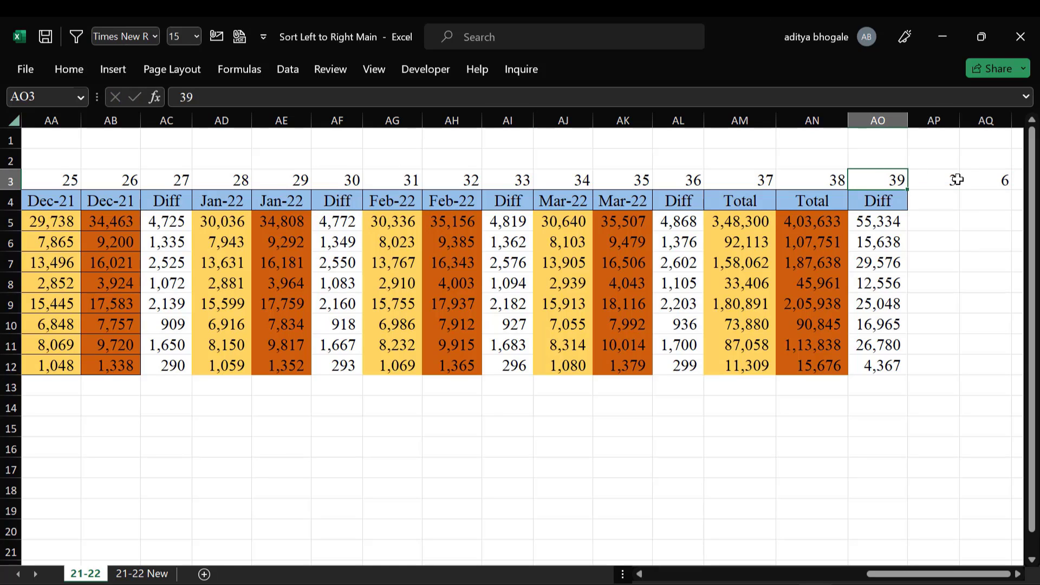
pyautogui.moveTo(958, 180); pyautogui.dragTo(824, 194)
pyautogui.hotkey('ctrl', 'Right')
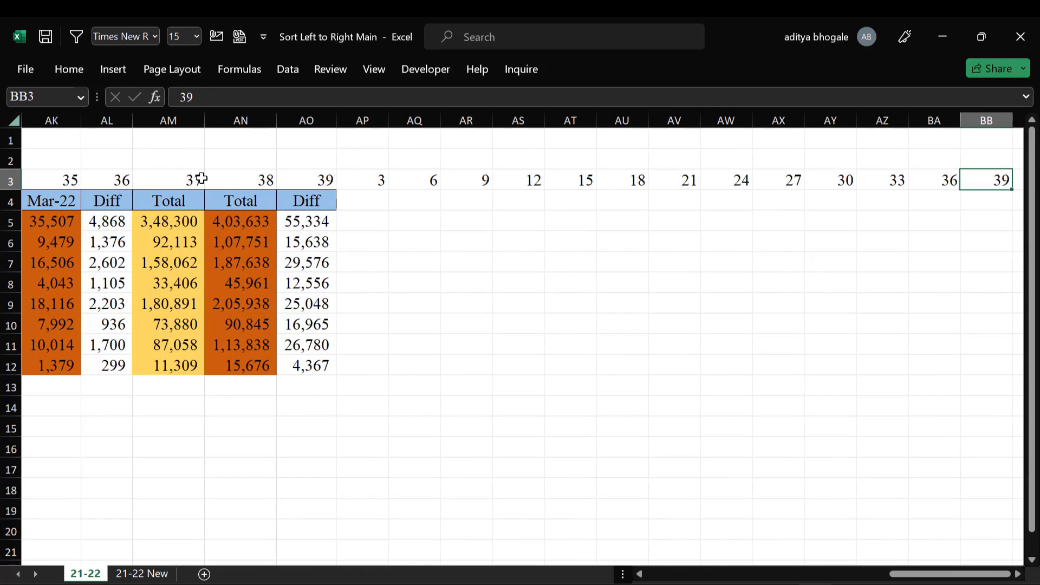
# Sort the range C3:BB12 by the cell values of Row 3, smallest to largest, to place a blank column after each Diff column.
pyautogui.hotkey('ctrl', 'Left')
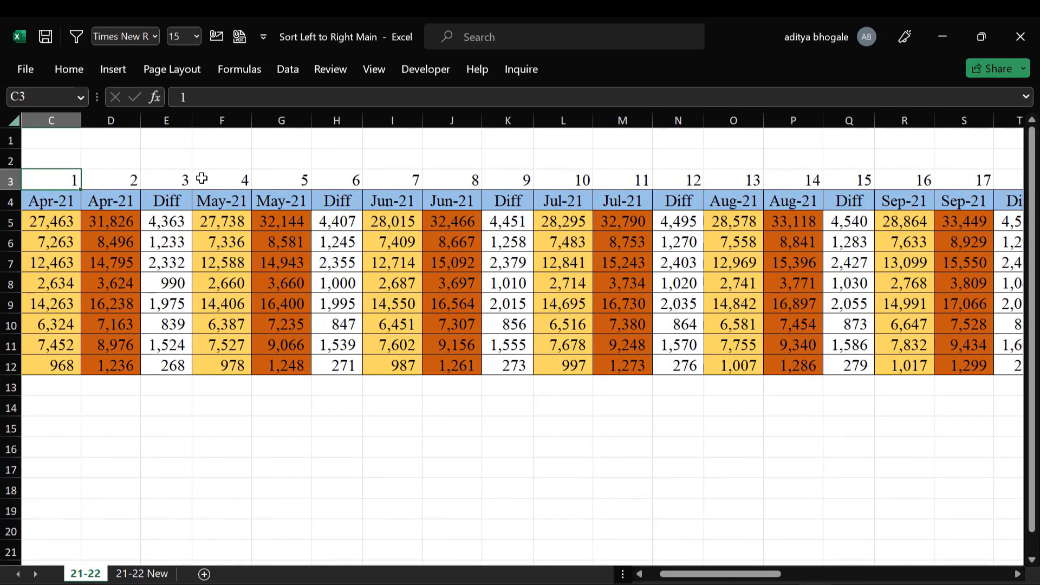
pyautogui.hotkey('ctrl', 'shift', 'Down')
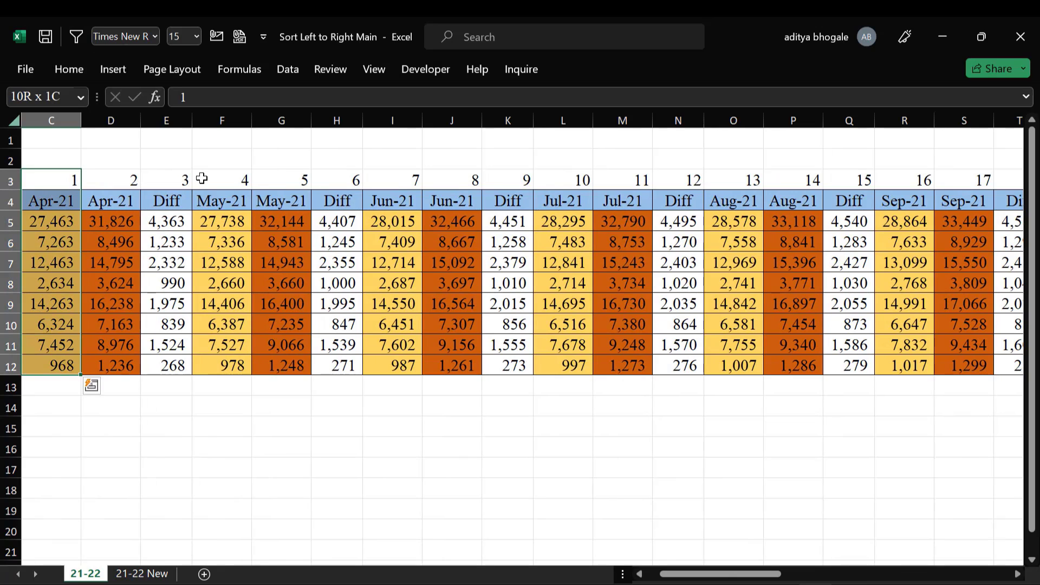
pyautogui.hotkey('ctrl', 'shift', 'Right')
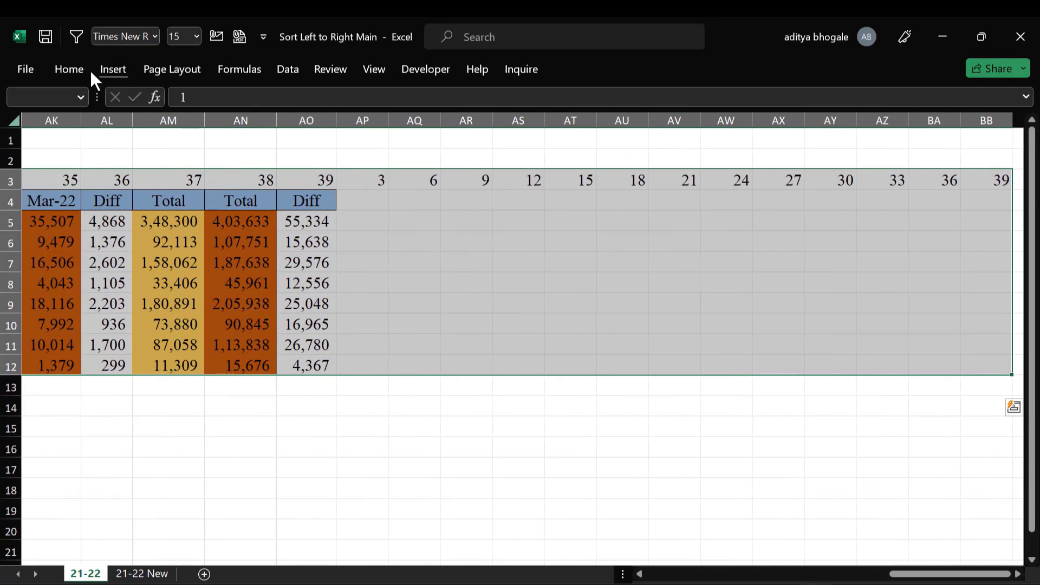
pyautogui.click(82, 72)
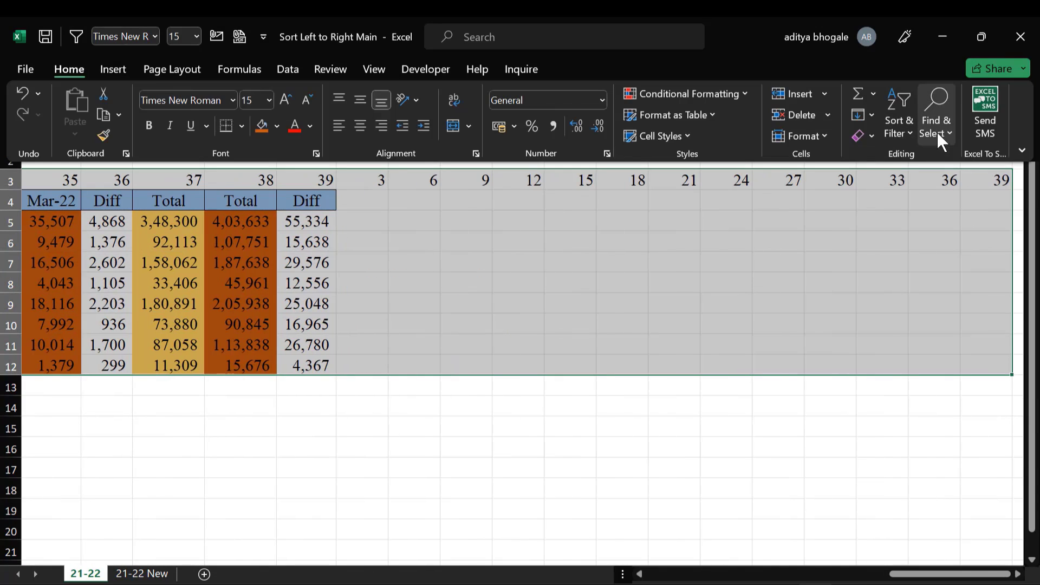
pyautogui.click(906, 126)
pyautogui.click(941, 207)
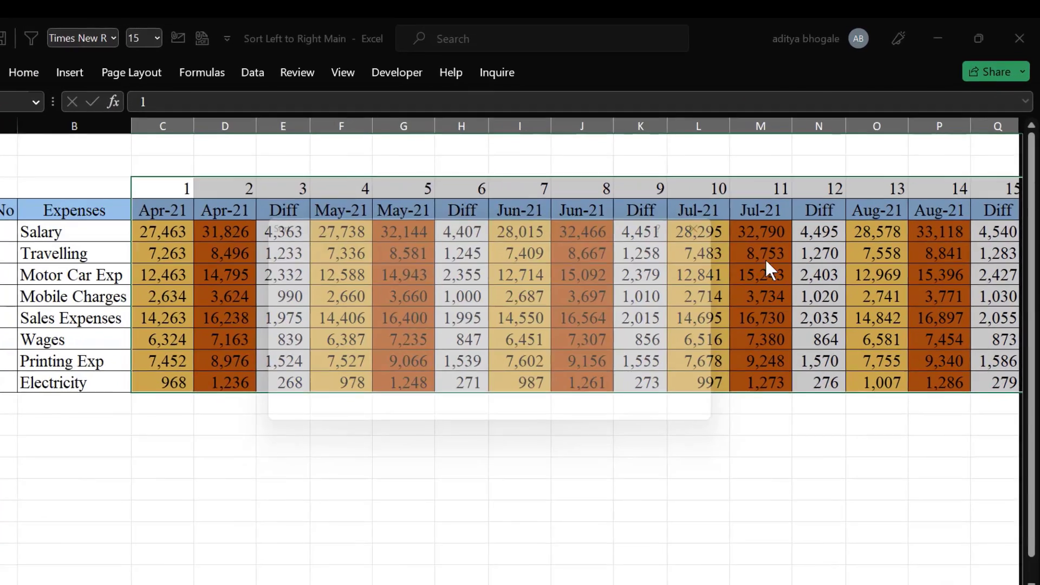
pyautogui.click(429, 279)
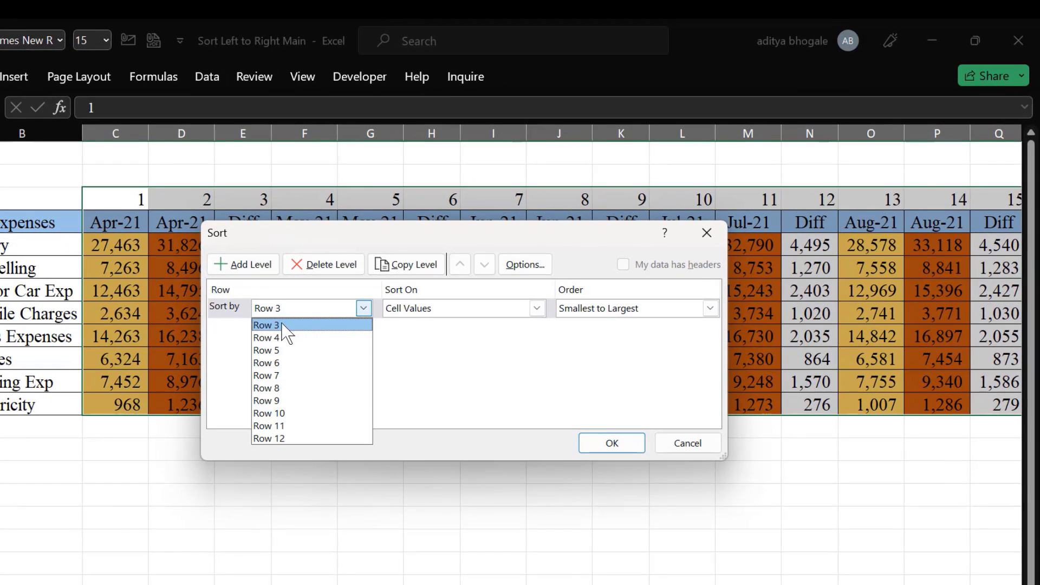
pyautogui.click(283, 325)
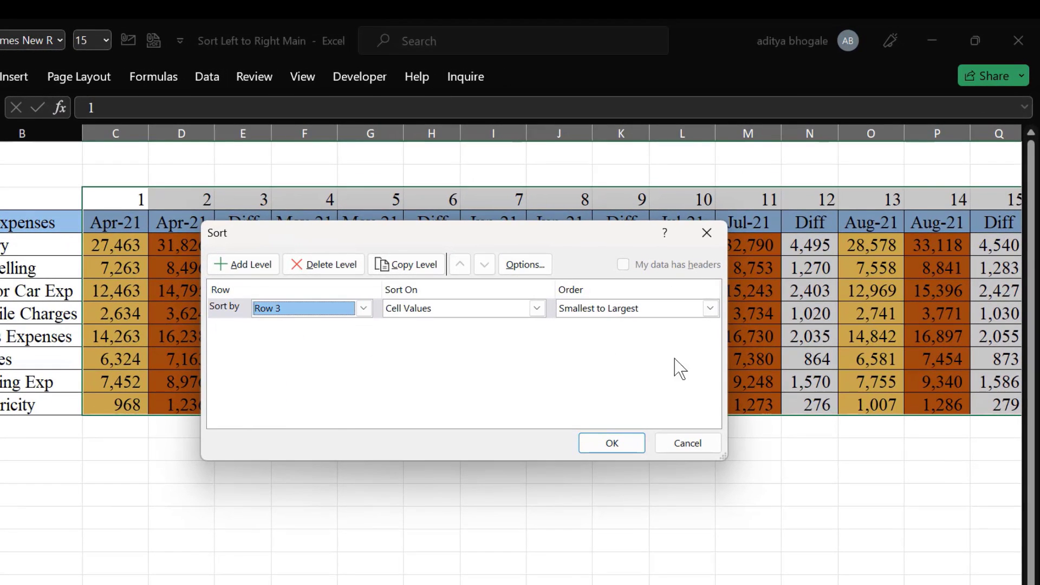
pyautogui.click(615, 453)
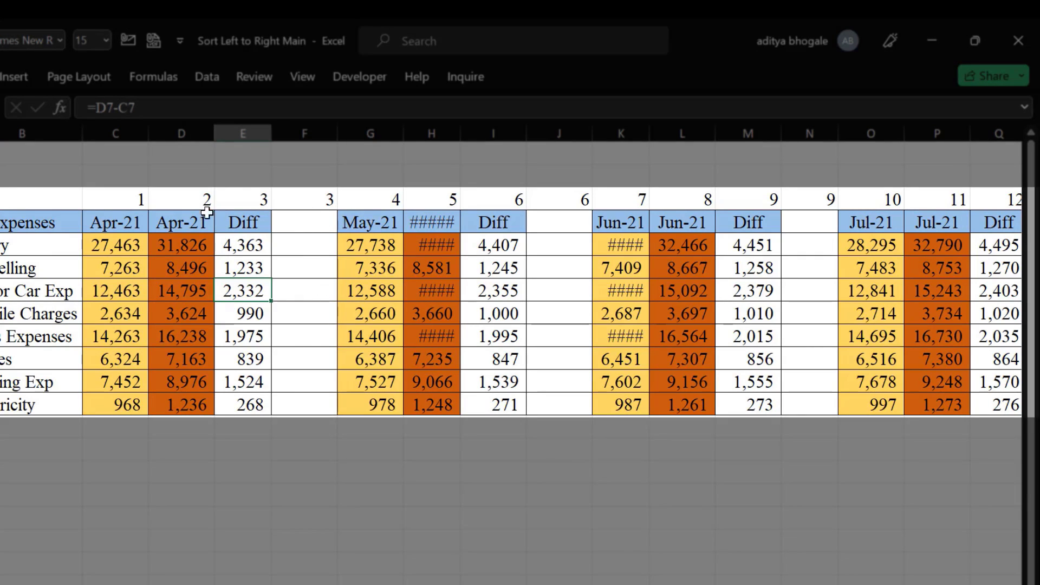
# Select only the blank separator cells in rows 4 to 12 of the table, starting from C4, with Go To Special set to Blanks.
pyautogui.click(132, 223)
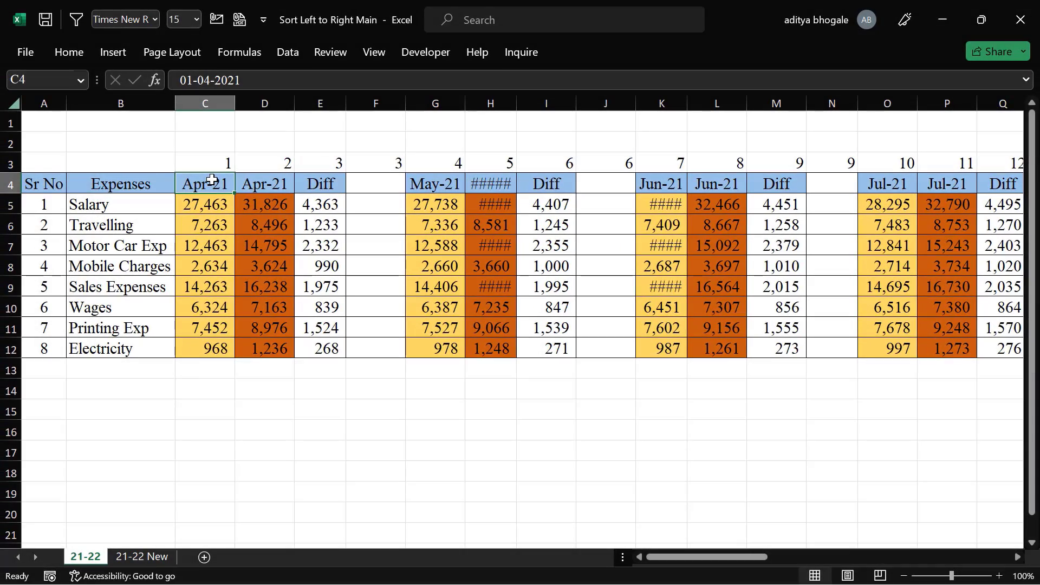
pyautogui.hotkey('ctrl', 'shift', 'Down')
pyautogui.hotkey('shift', 'Right')
pyautogui.hotkey('shift', 'Right')
pyautogui.hotkey('shift', 'Right')
pyautogui.hotkey('shift', 'Right')
pyautogui.hotkey('shift', 'Right')
pyautogui.hotkey('shift', 'Right')
pyautogui.hotkey('shift', 'Right')
pyautogui.hotkey('shift', 'Right')
pyautogui.hotkey('shift', 'Right')
pyautogui.hotkey('shift', 'Right')
pyautogui.hotkey('shift', 'Right')
pyautogui.hotkey('shift', 'Right')
pyautogui.hotkey('shift', 'Right')
pyautogui.hotkey('shift', 'Right')
pyautogui.hotkey('shift', 'Right')
pyautogui.hotkey('shift', 'Right')
pyautogui.hotkey('shift', 'Right')
pyautogui.hotkey('shift', 'Right')
pyautogui.hotkey('shift', 'Right')
pyautogui.hotkey('shift', 'Right')
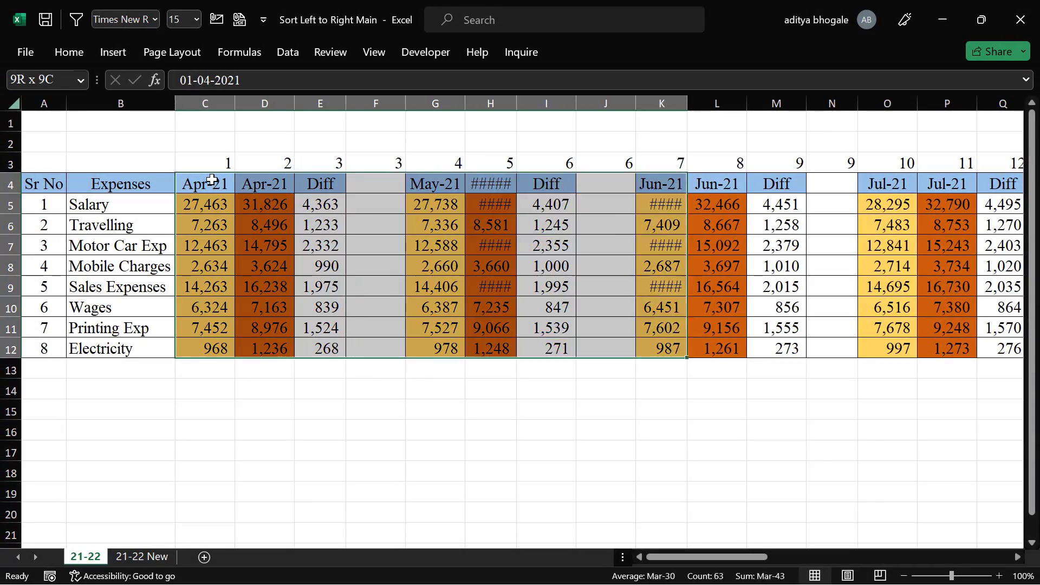
pyautogui.hotkey('shift', 'Right')
pyautogui.hotkey('shift', 'Right')
pyautogui.hotkey('shift', 'Right')
pyautogui.hotkey('shift', 'Right')
pyautogui.hotkey('shift', 'Right')
pyautogui.hotkey('shift', 'Right')
pyautogui.hotkey('shift', 'Right')
pyautogui.hotkey('shift', 'Right')
pyautogui.hotkey('shift', 'Right')
pyautogui.hotkey('shift', 'Right')
pyautogui.hotkey('shift', 'Right')
pyautogui.hotkey('shift', 'Right')
pyautogui.hotkey('shift', 'Right')
pyautogui.hotkey('shift', 'Right')
pyautogui.hotkey('shift', 'Right')
pyautogui.hotkey('shift', 'Right')
pyautogui.hotkey('shift', 'Right')
pyautogui.hotkey('shift', 'Right')
pyautogui.hotkey('shift', 'Right')
pyautogui.hotkey('shift', 'Right')
pyautogui.moveTo(853, 557); pyautogui.dragTo(601, 551)
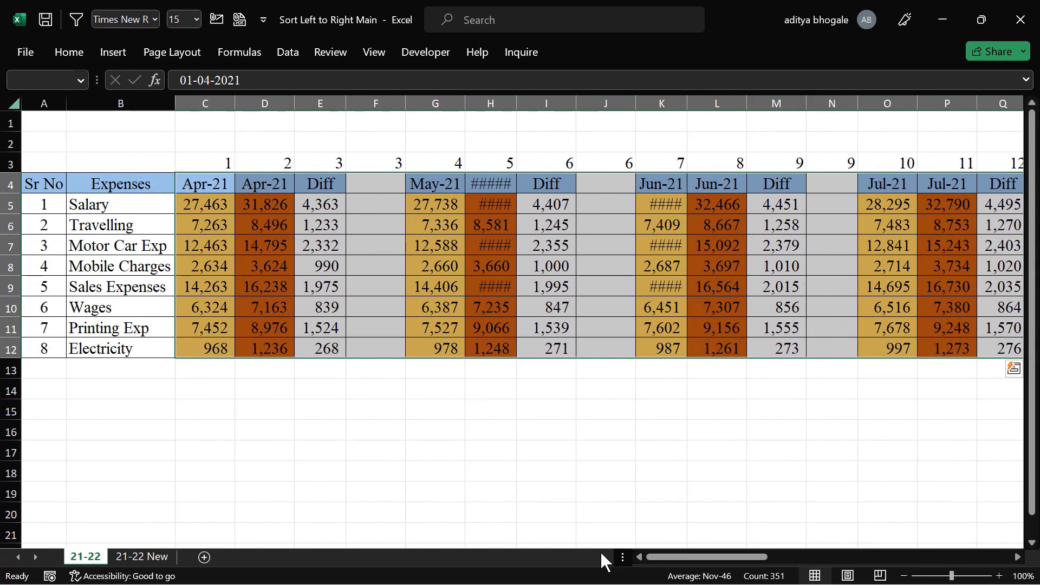
pyautogui.hotkey('ctrl', 'g')
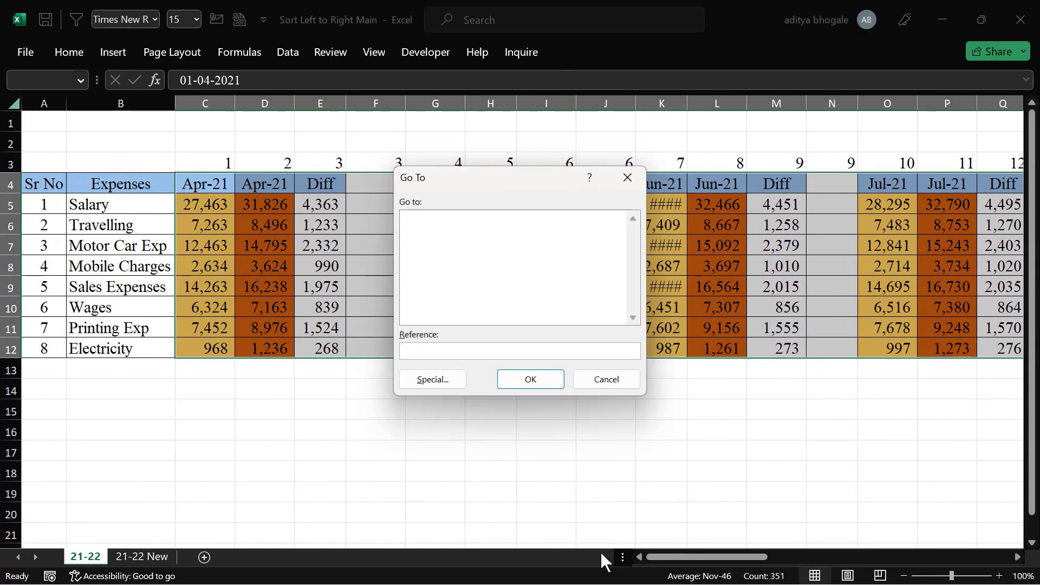
pyautogui.click(455, 384)
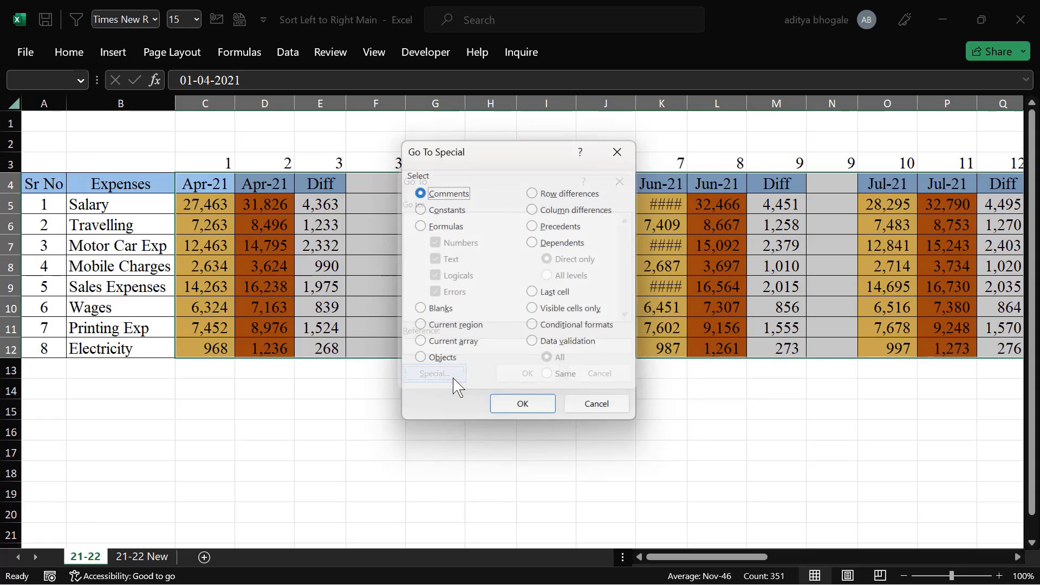
pyautogui.click(421, 310)
pyautogui.click(523, 408)
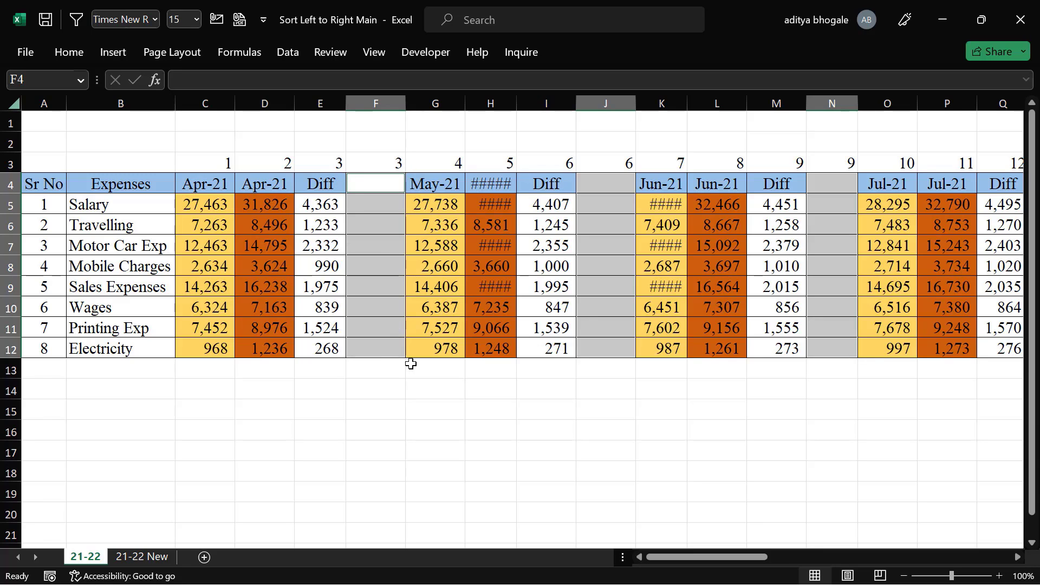
# Remove the top, bottom and inner horizontal borders from the selected blank cells, applying thin solid borders on their left and right sides.
pyautogui.hotkey('ctrl', '1')
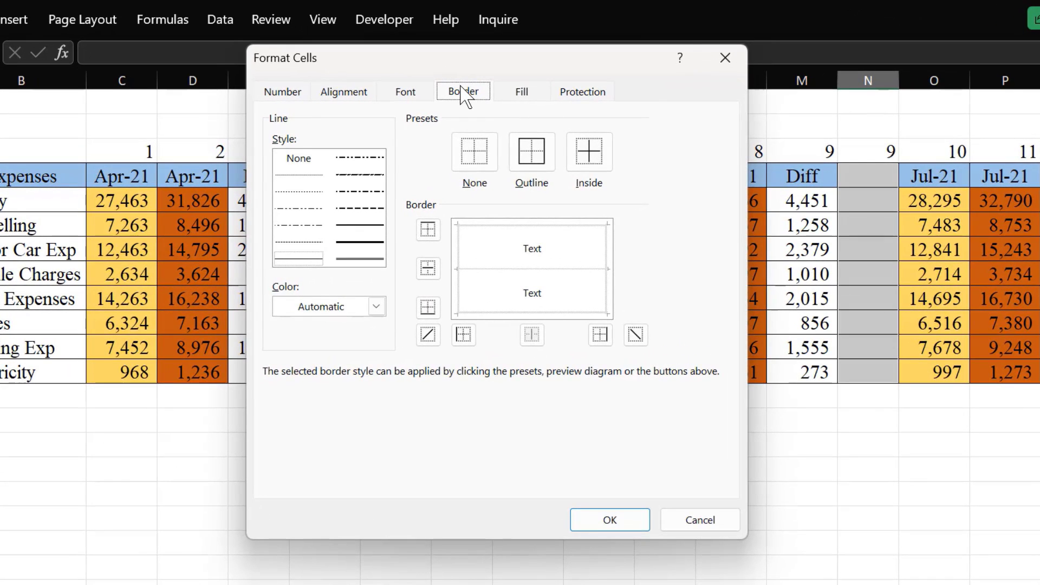
pyautogui.click(298, 157)
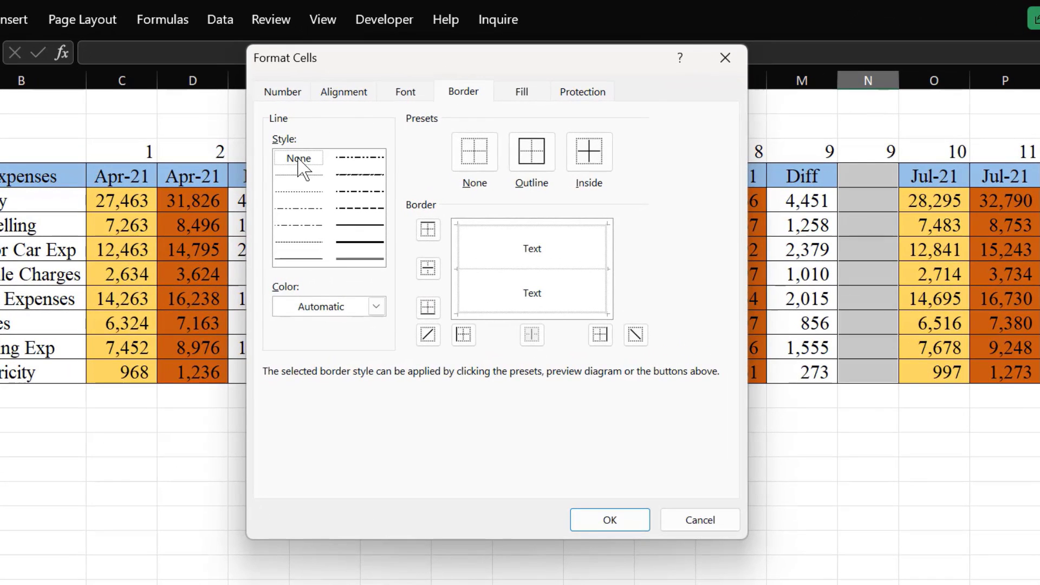
pyautogui.click(593, 160)
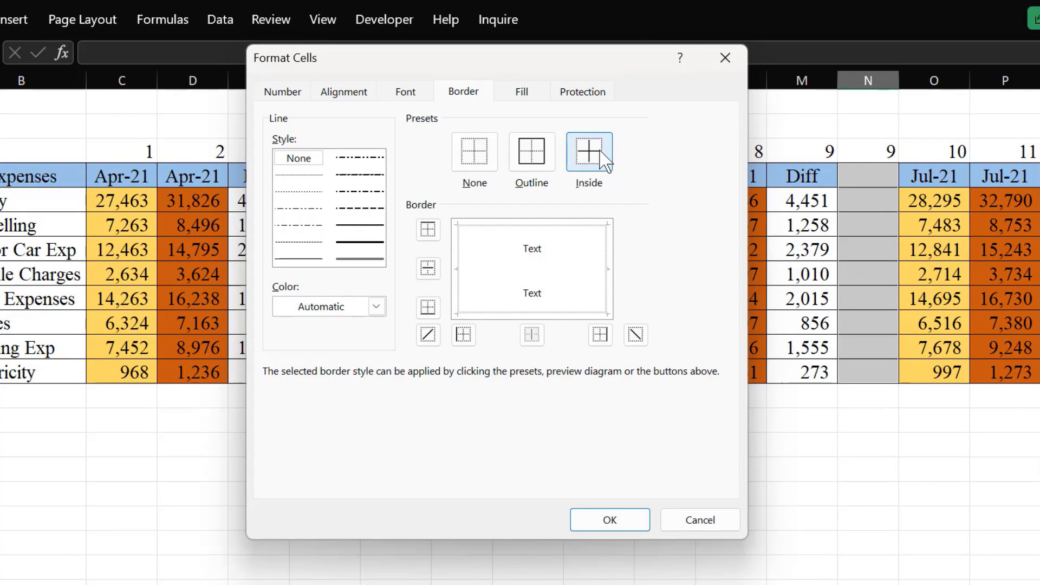
pyautogui.click(429, 230)
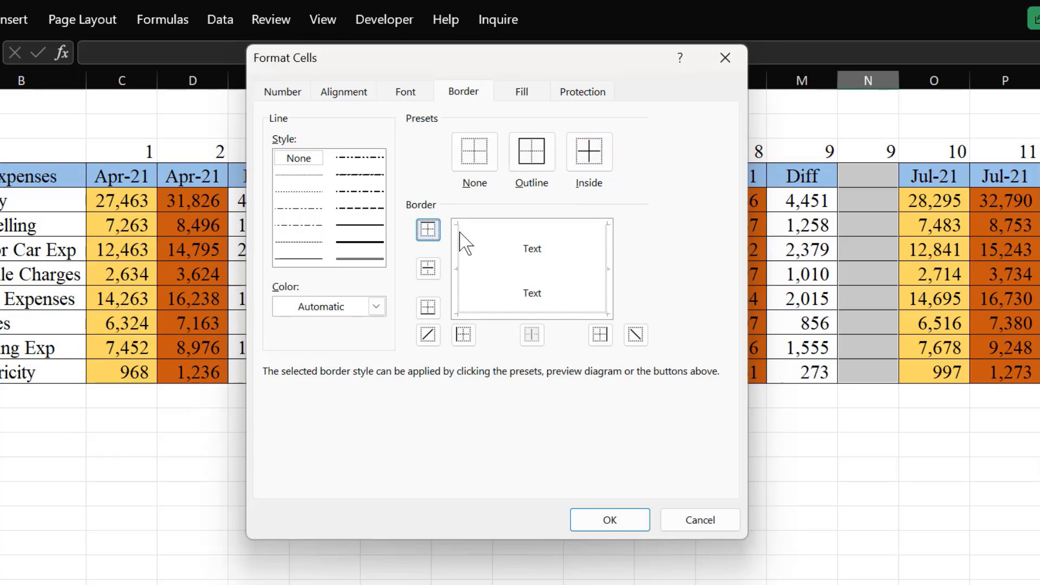
pyautogui.click(429, 307)
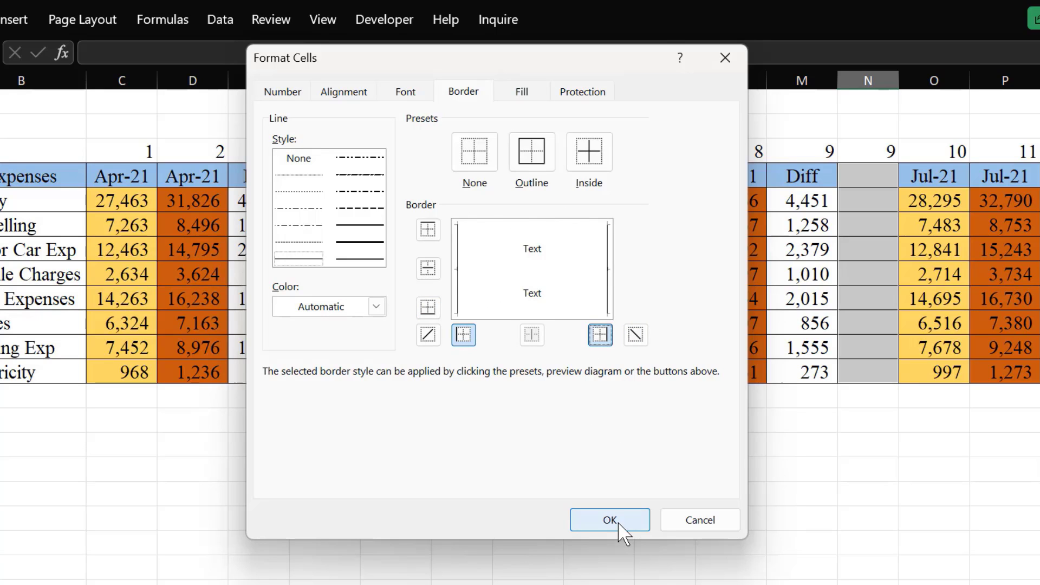
pyautogui.click(618, 523)
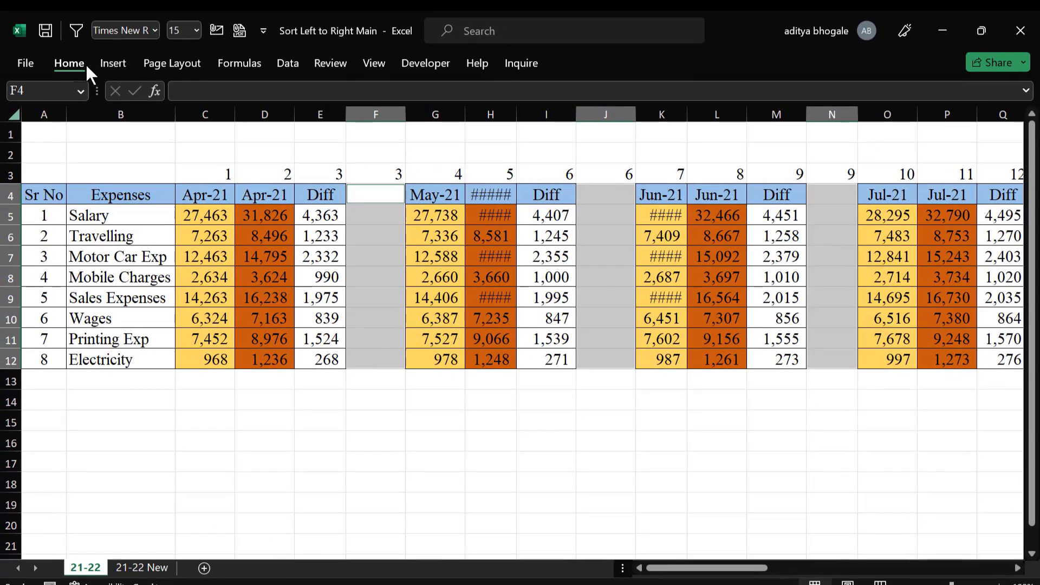
pyautogui.click(820, 130)
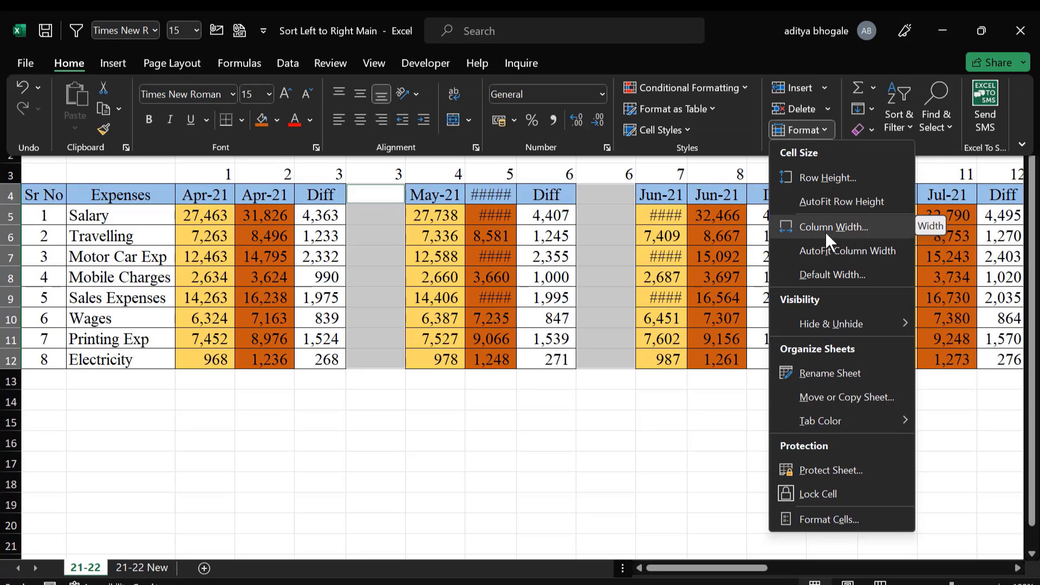
pyautogui.press('Escape')
pyautogui.press('Escape')
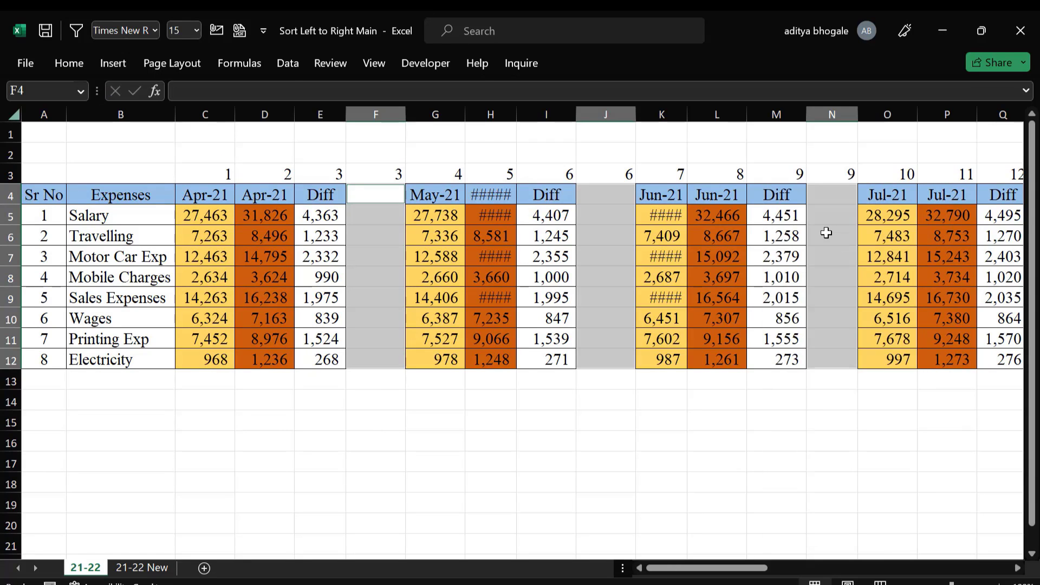
# Narrow all the selected blank separator columns at once by setting a smaller column width.
pyautogui.press('alt')
pyautogui.press('h')
pyautogui.press('o')
pyautogui.press('w')
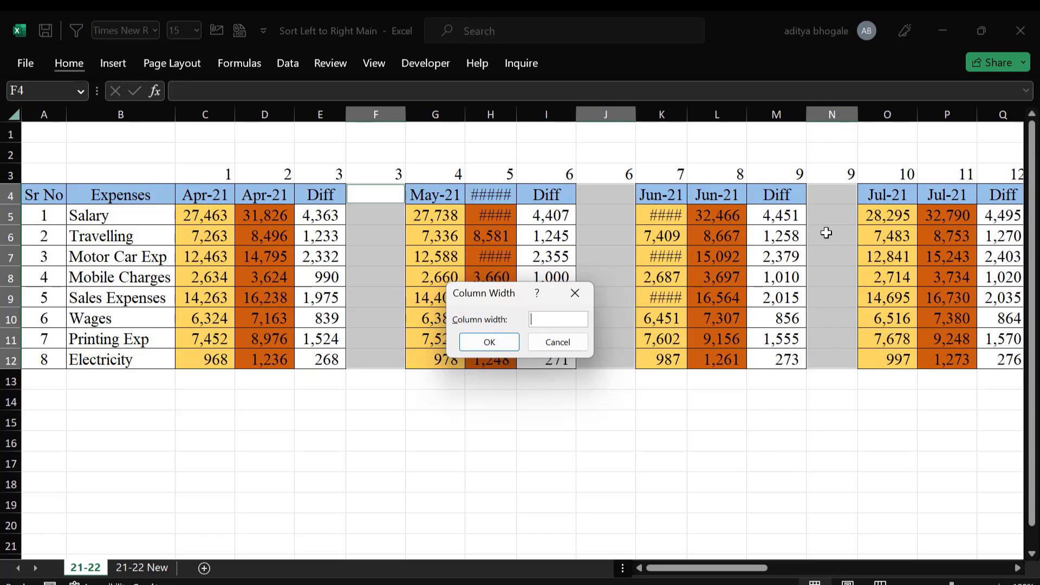
pyautogui.press('Return')
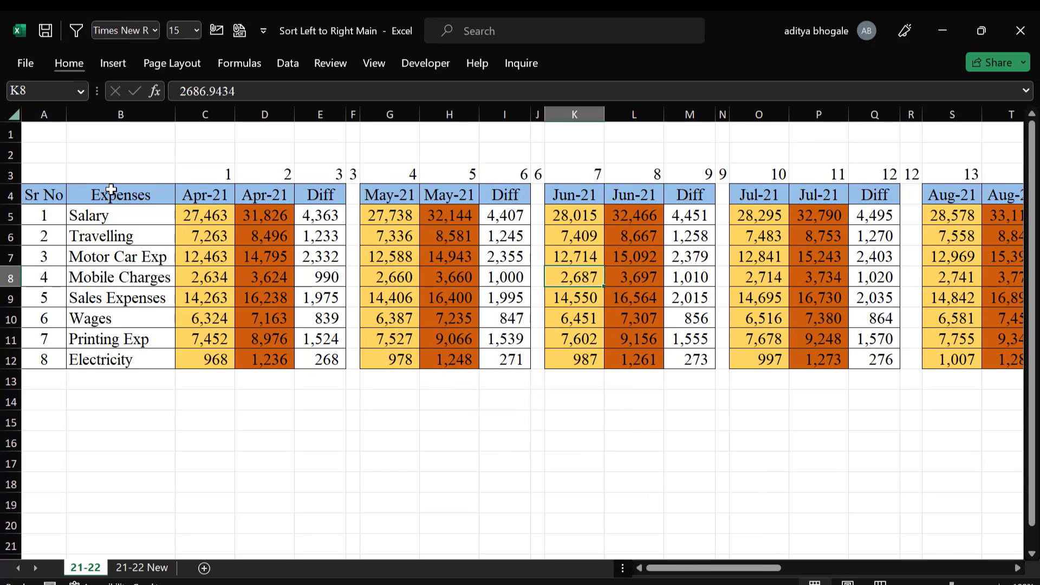
# Review the final layout of the Expenses, April and May columns, including their Diff columns and the narrow separator between the months.
pyautogui.moveTo(111, 189); pyautogui.dragTo(114, 298)
pyautogui.moveTo(218, 195); pyautogui.dragTo(212, 236)
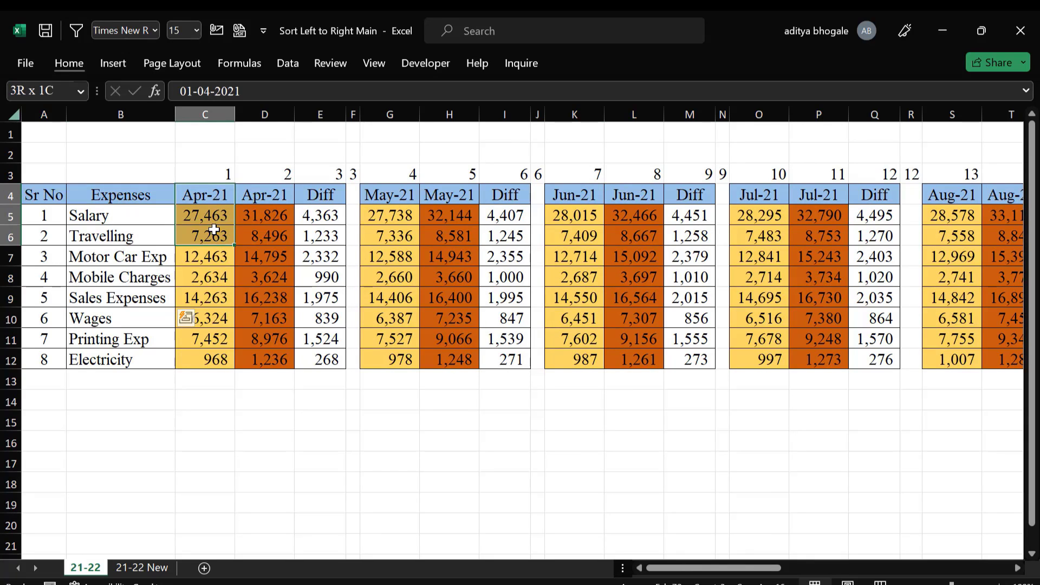
pyautogui.moveTo(266, 194); pyautogui.dragTo(268, 239)
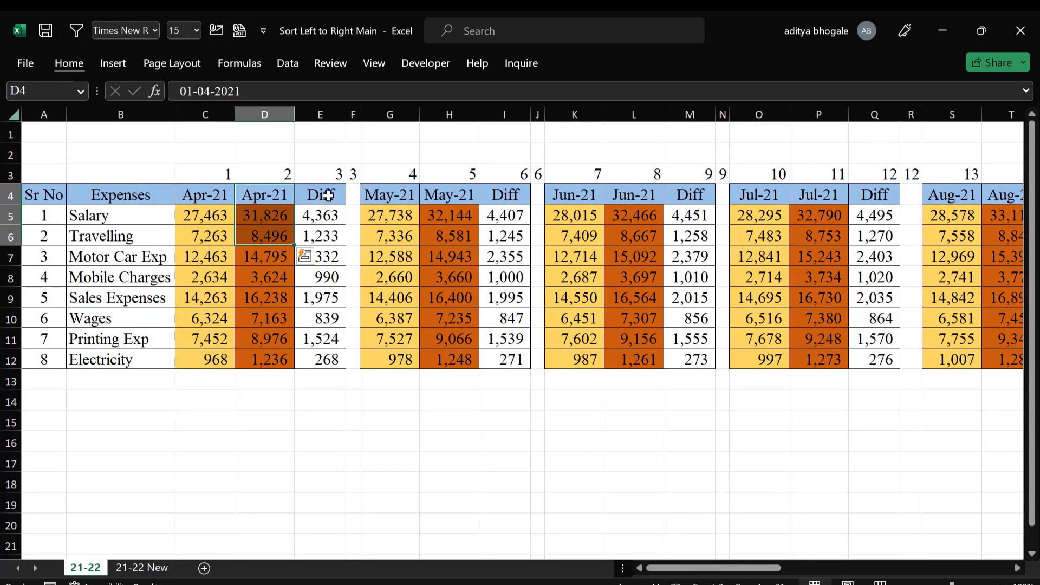
pyautogui.moveTo(328, 195); pyautogui.dragTo(352, 241)
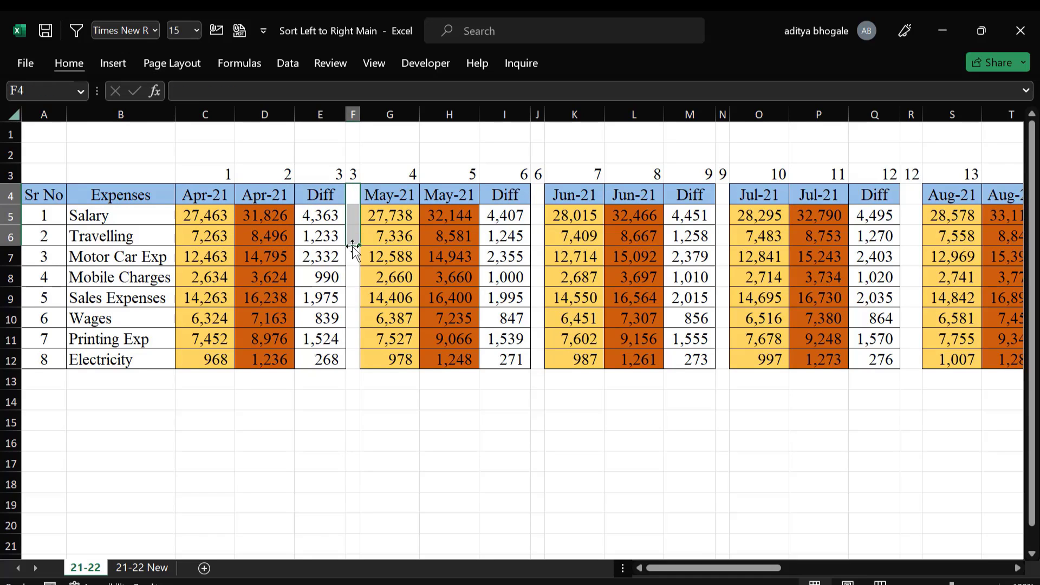
pyautogui.moveTo(389, 195); pyautogui.dragTo(392, 238)
pyautogui.moveTo(439, 204); pyautogui.dragTo(454, 237)
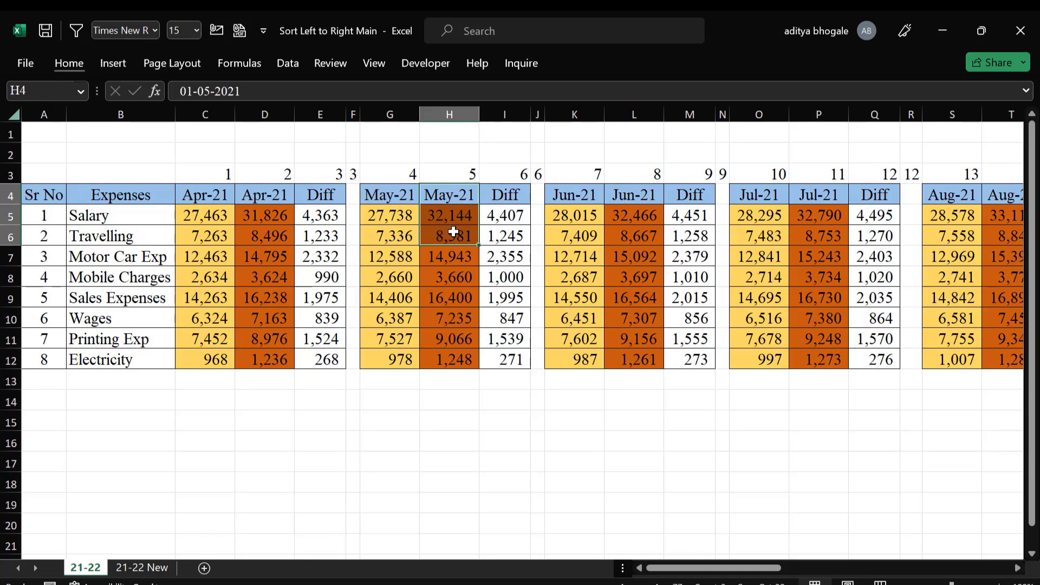
pyautogui.moveTo(504, 197); pyautogui.dragTo(528, 213)
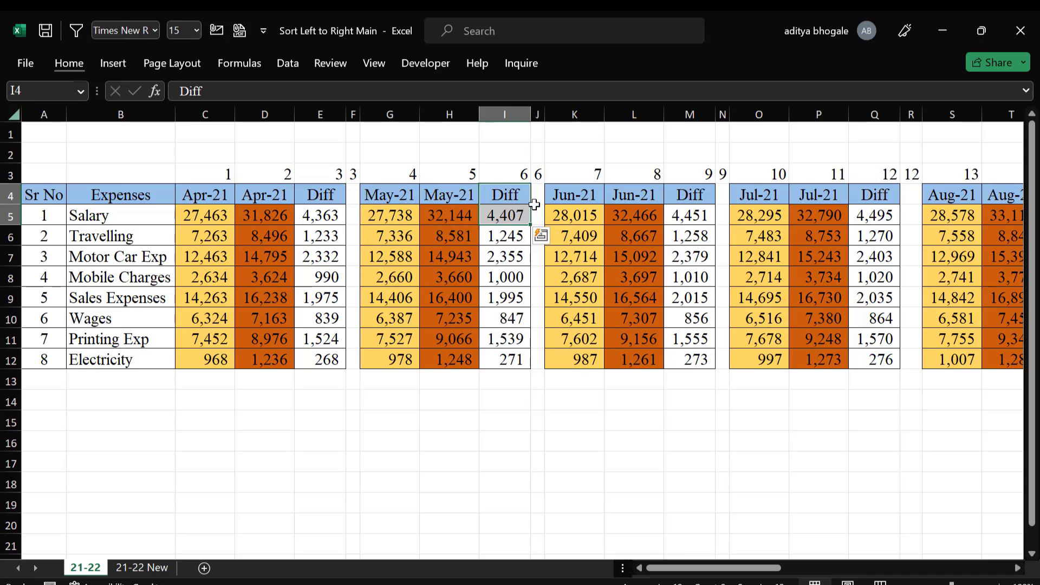